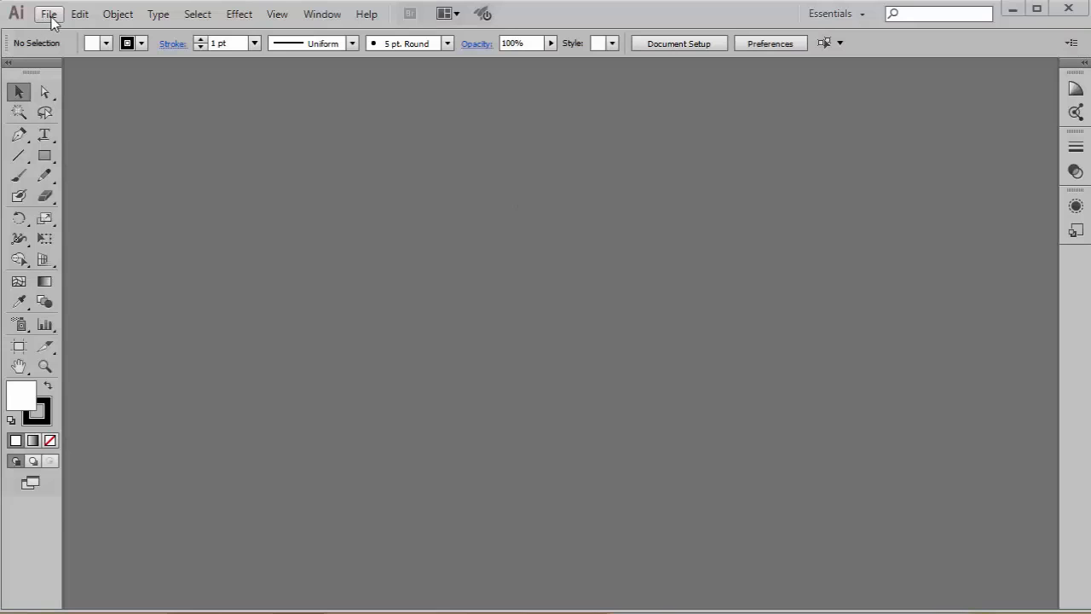
Step: Create a landscape A4 document from the Print profile and dock its floating window in the workspace
left_click(49, 15)
left_click(75, 34)
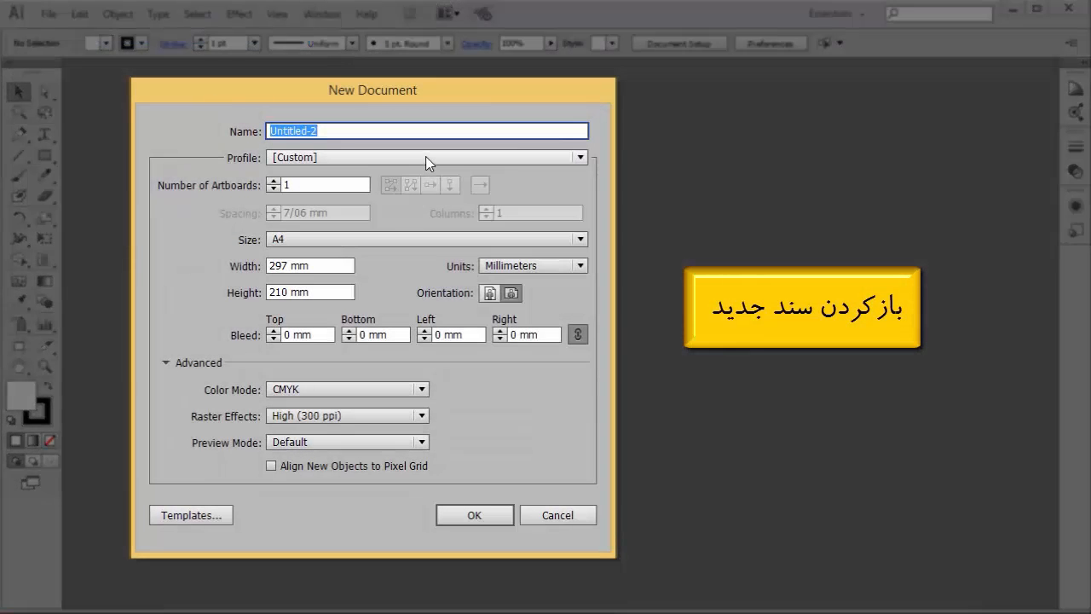
left_click(426, 157)
left_click(352, 199)
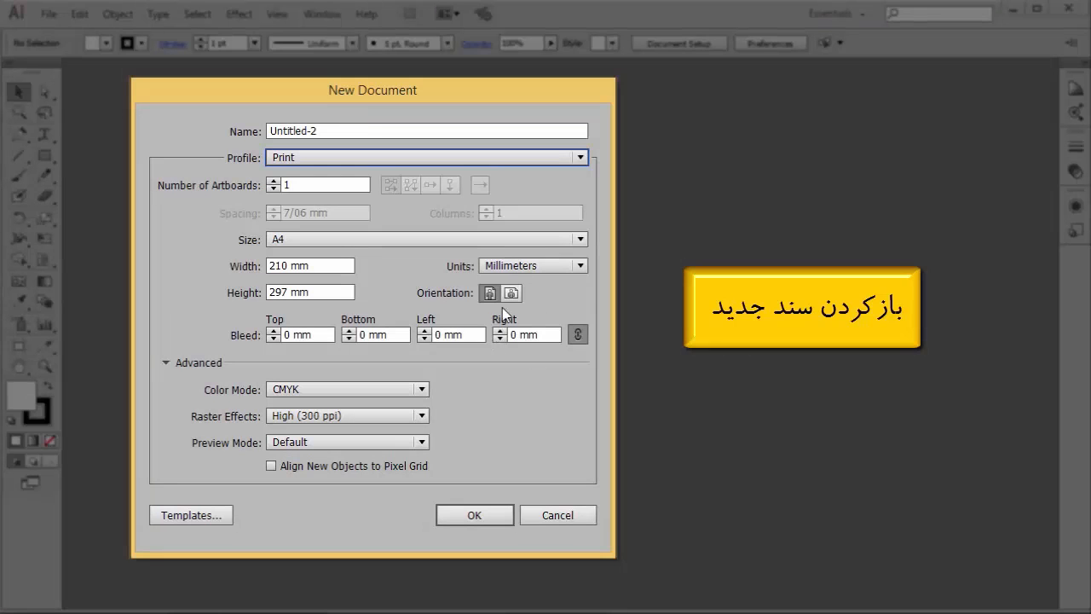
left_click(511, 294)
left_click(460, 517)
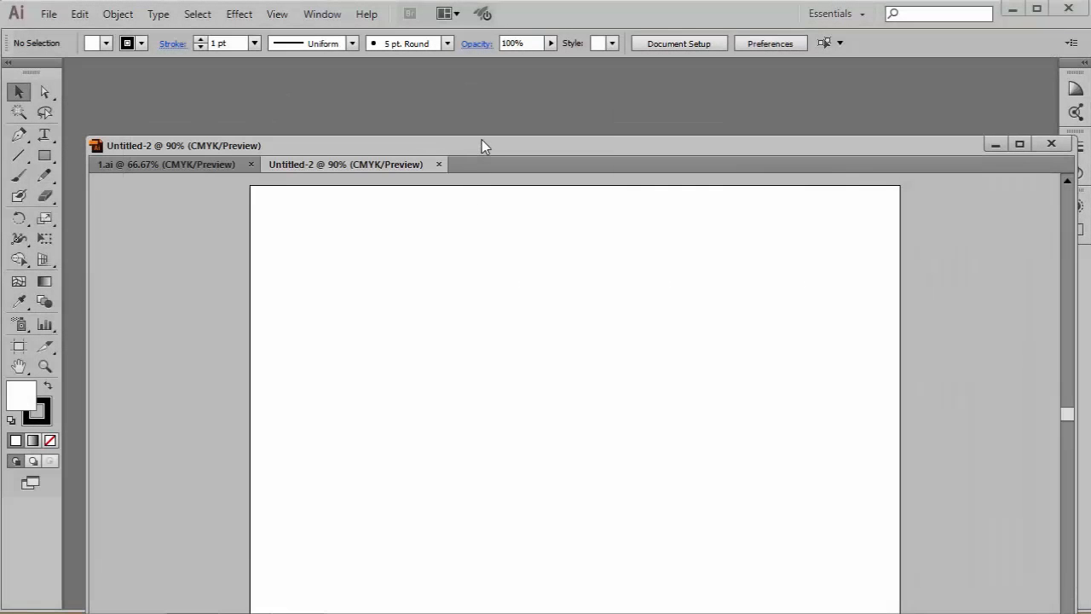
left_click_drag(481, 139, 452, 62)
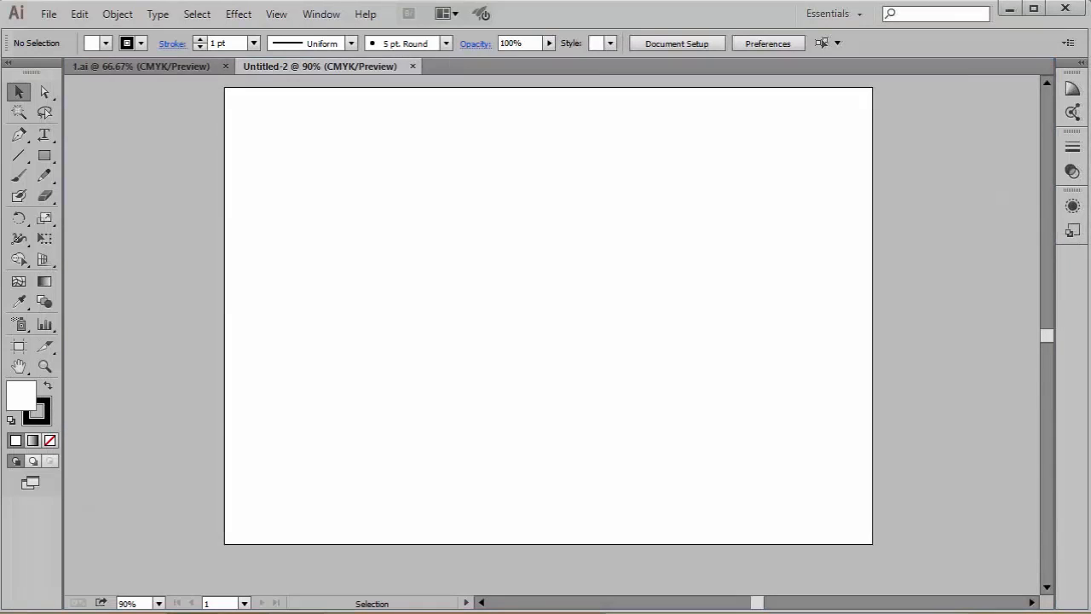
Step: Add the point text "ایران" in the upper-right area of the artboard with the Type tool
left_click(44, 135)
left_click_drag(46, 139, 178, 197)
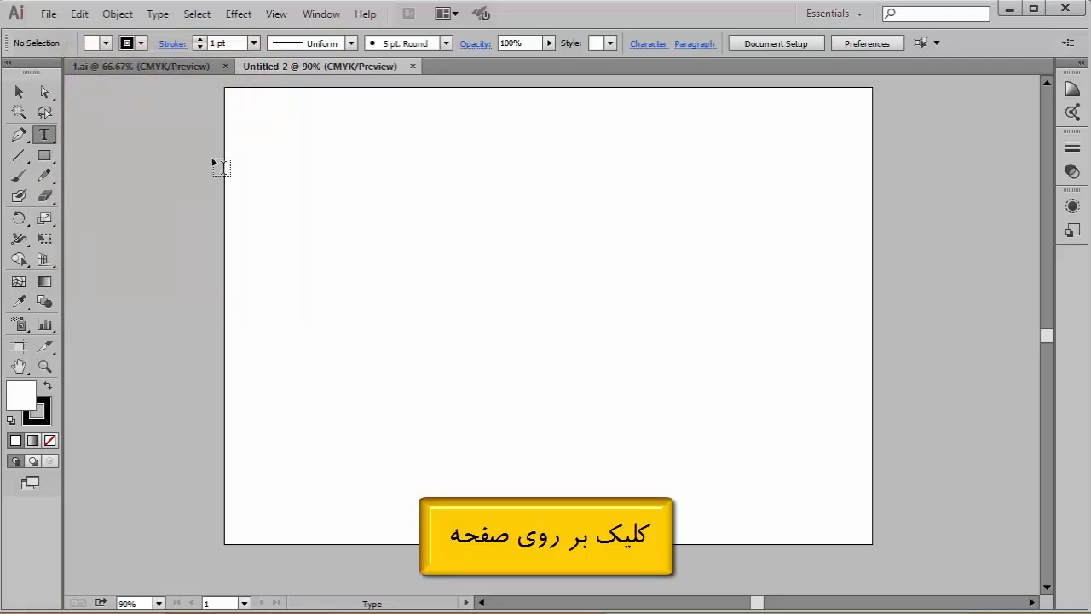
left_click(725, 221)
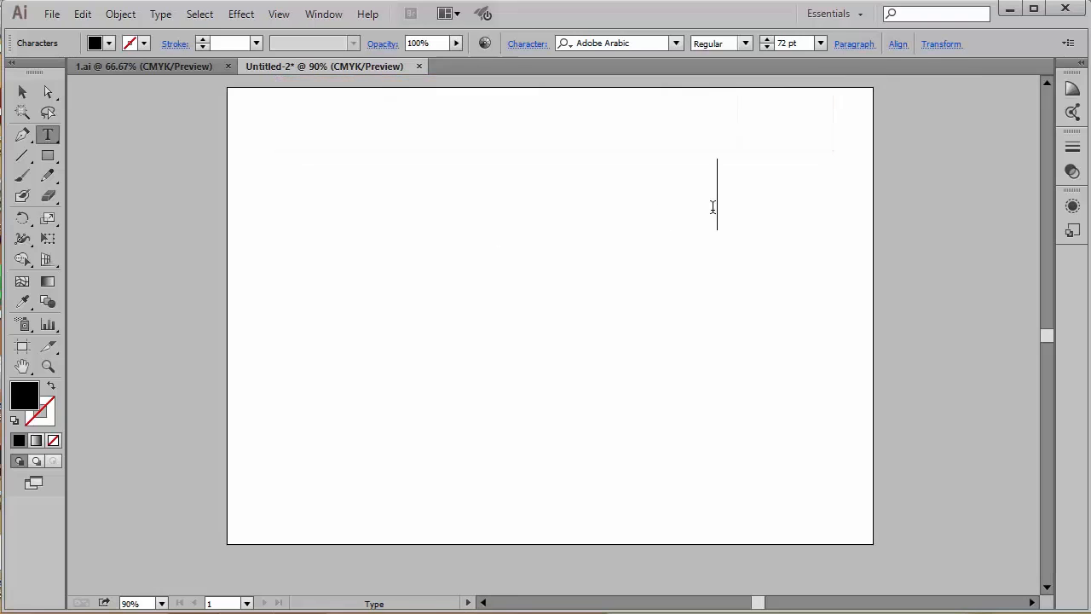
type("یران")
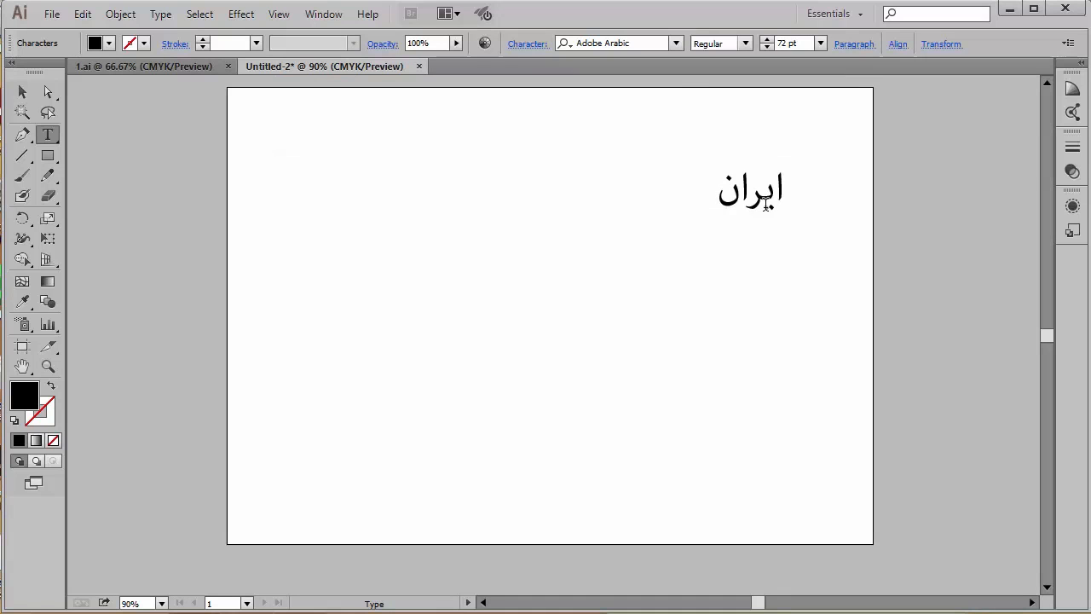
Step: Switch the paragraph composer of the word "ایران" to Adobe Every-line Composer
double_click(765, 203)
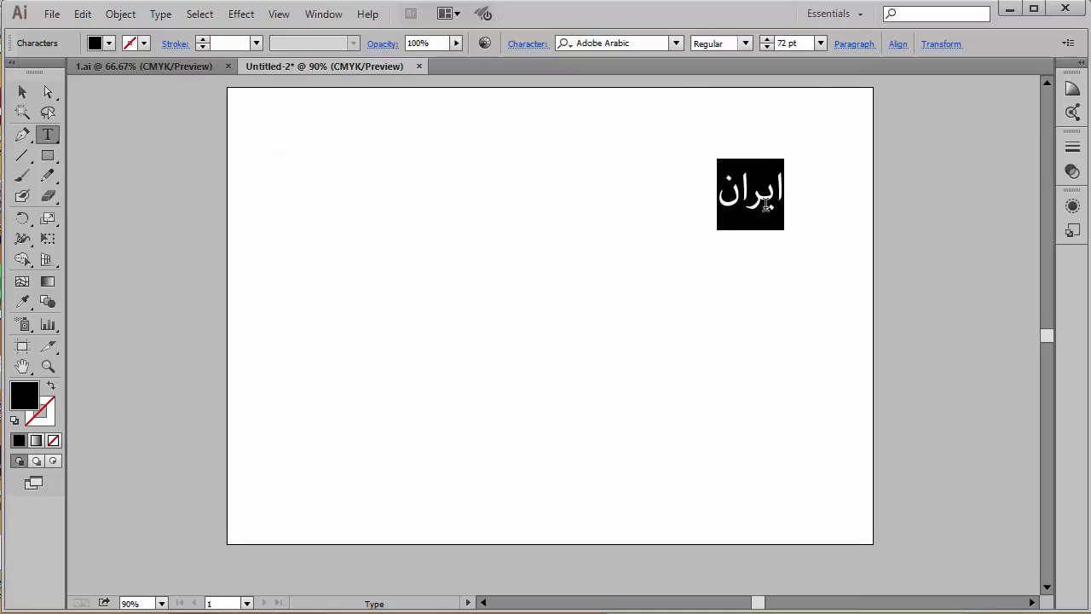
left_click(868, 48)
left_click(866, 56)
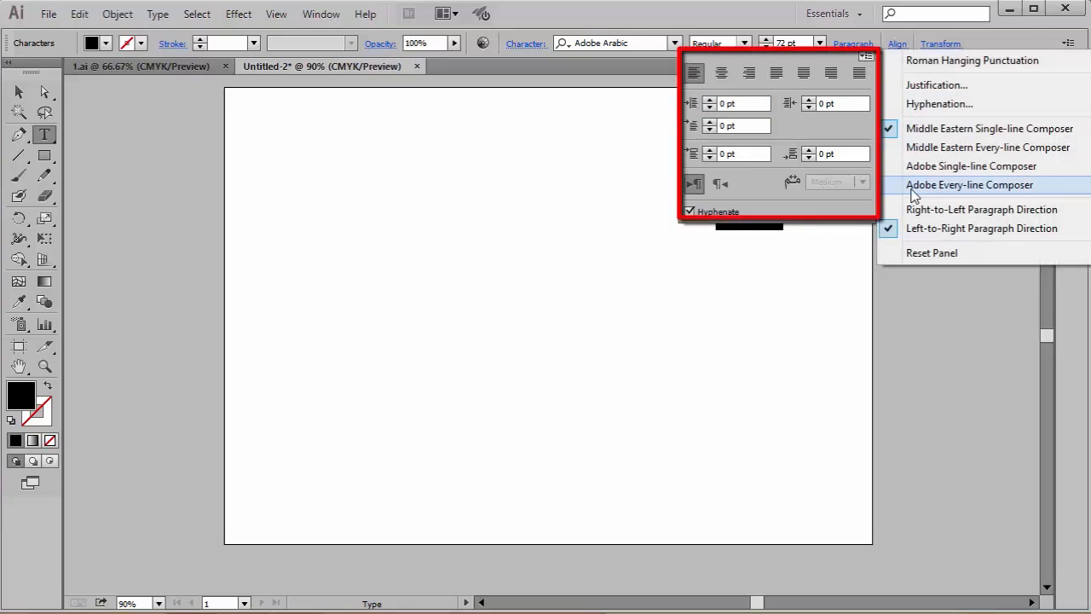
left_click(938, 184)
left_click(24, 100)
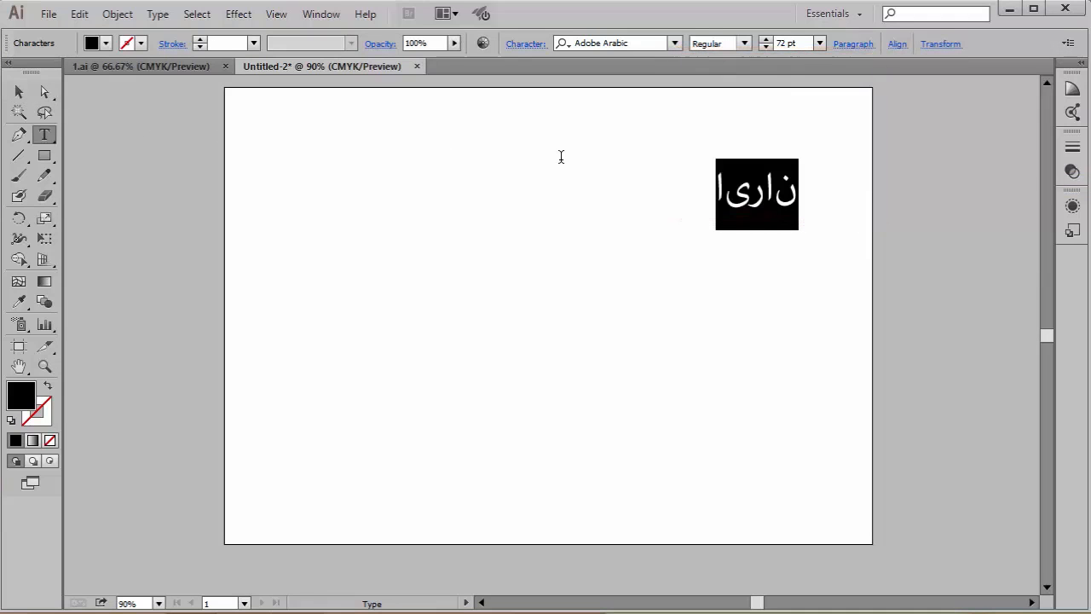
Step: Move the word toward the artboard's centre and scale it up to about 178.75 pt
left_click(18, 92)
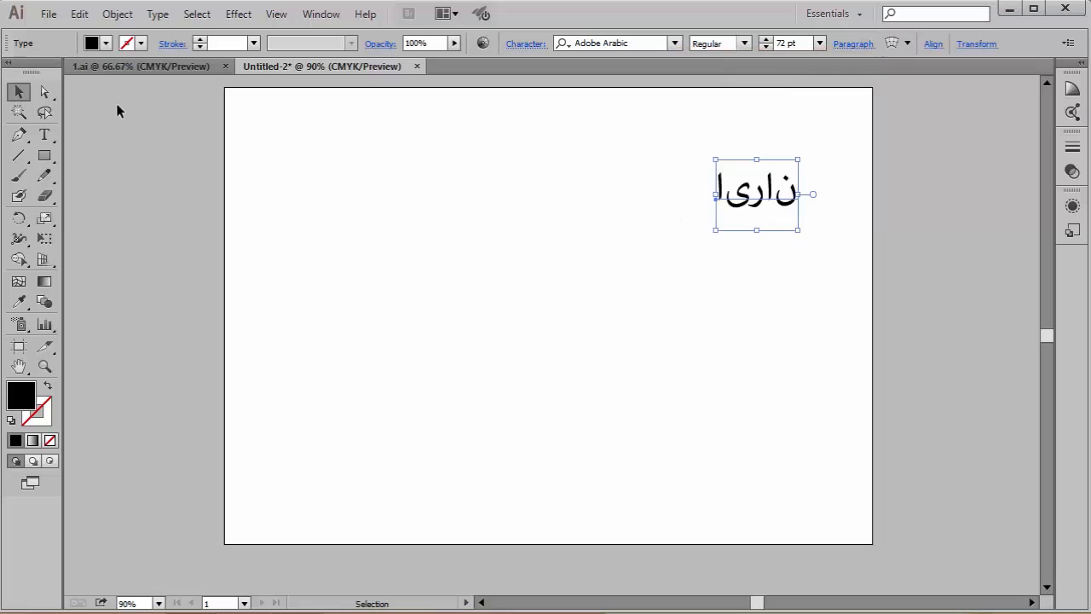
left_click_drag(789, 207, 609, 303)
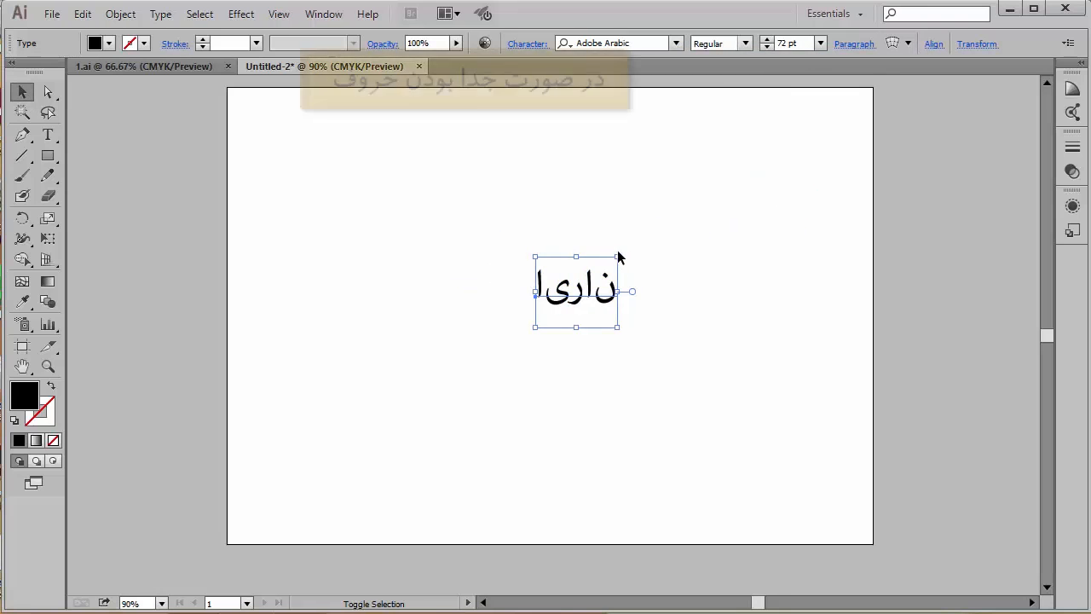
left_click_drag(617, 256, 791, 189)
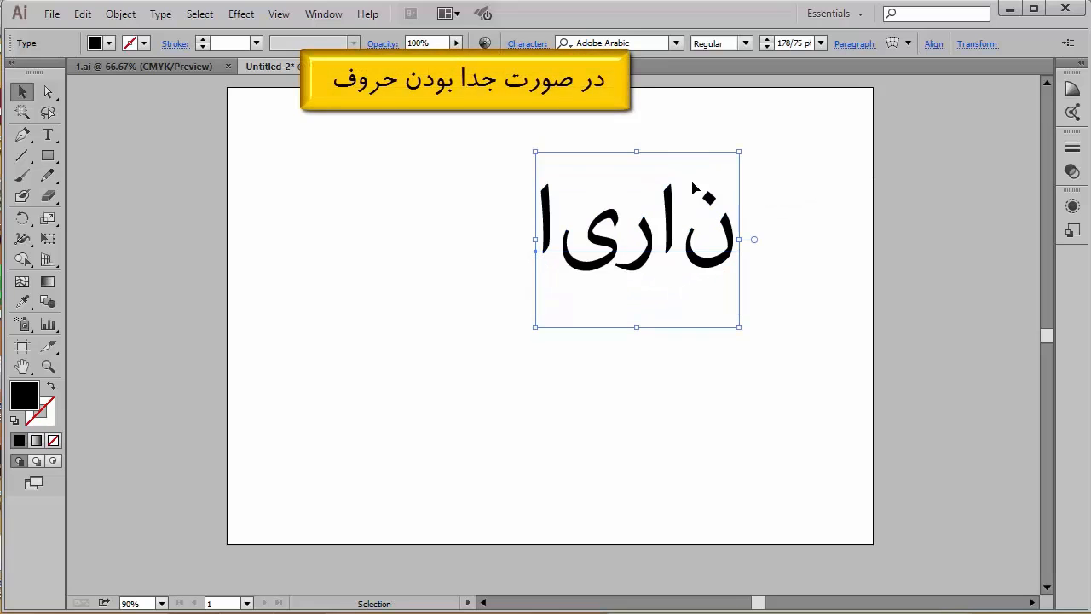
Step: Set the word's paragraph composer to Middle Eastern Every-line Composer and nudge the text slightly down and left
left_click(857, 45)
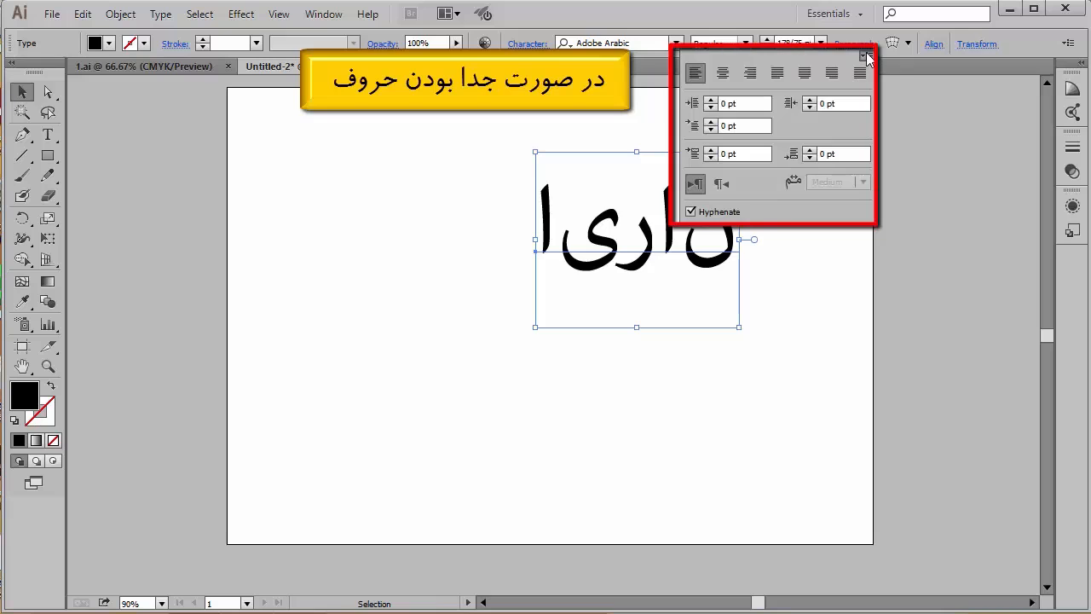
left_click(865, 56)
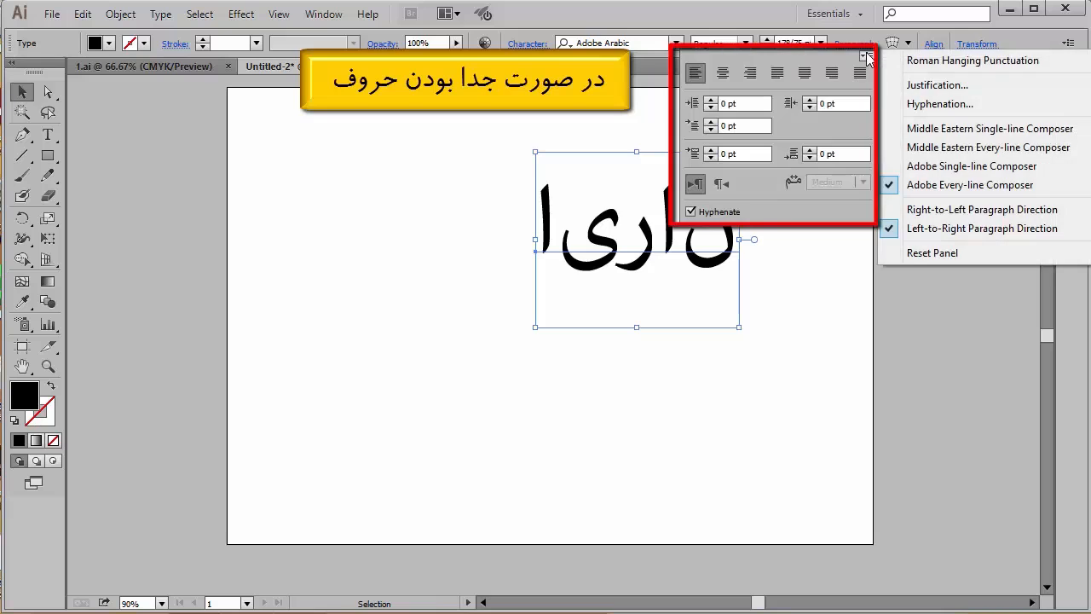
left_click(994, 148)
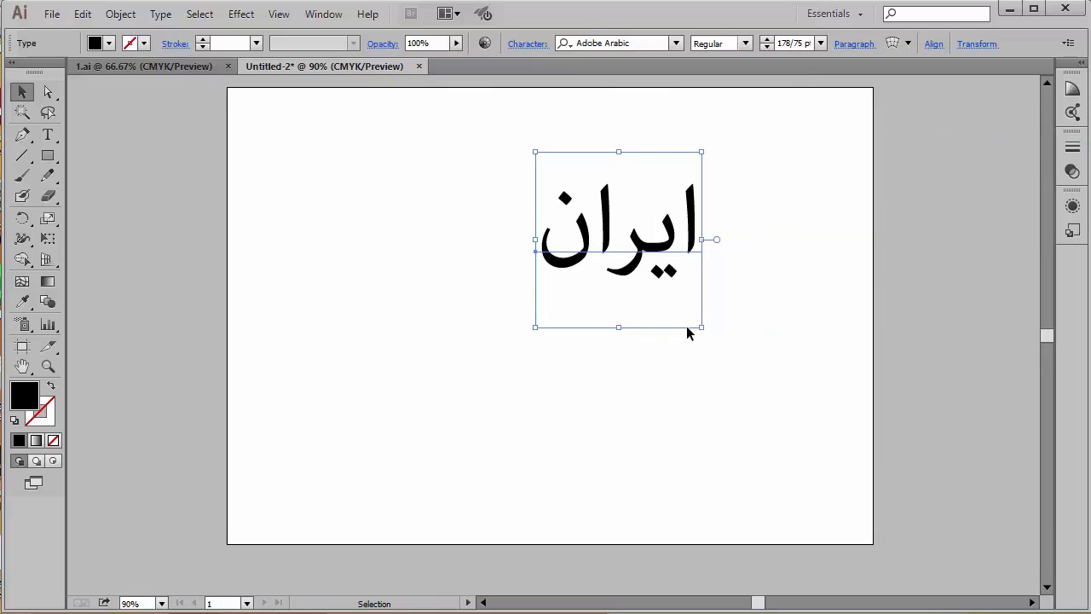
mouse_move(627, 276)
left_mouse_down()
mouse_move(621, 323)
mouse_move(627, 276)
left_mouse_up()
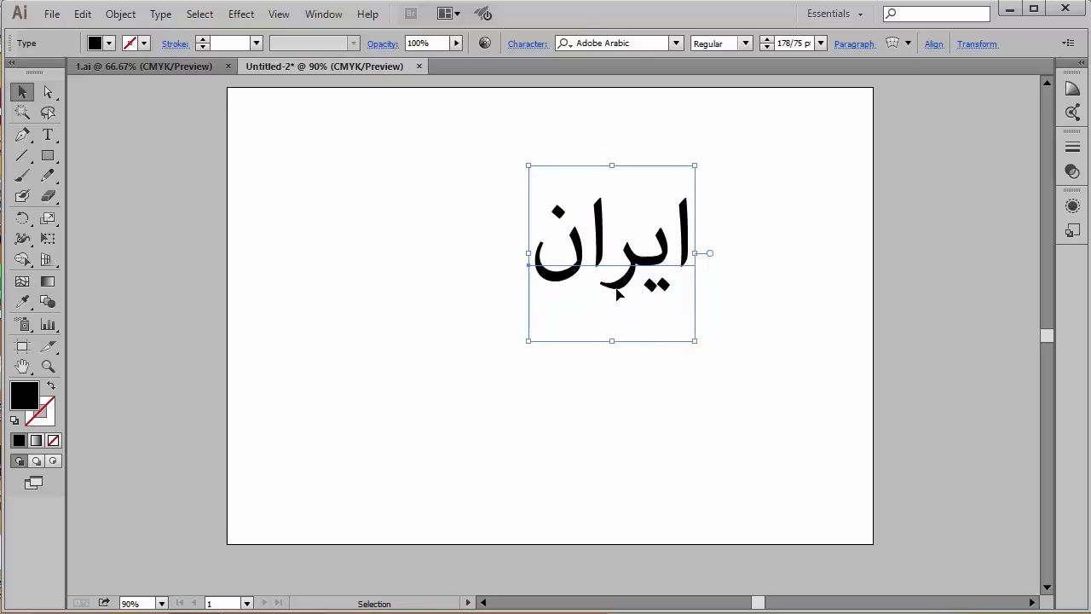
Step: Try the word at 72 pt, finally setting its font size to 60 pt
left_click(821, 43)
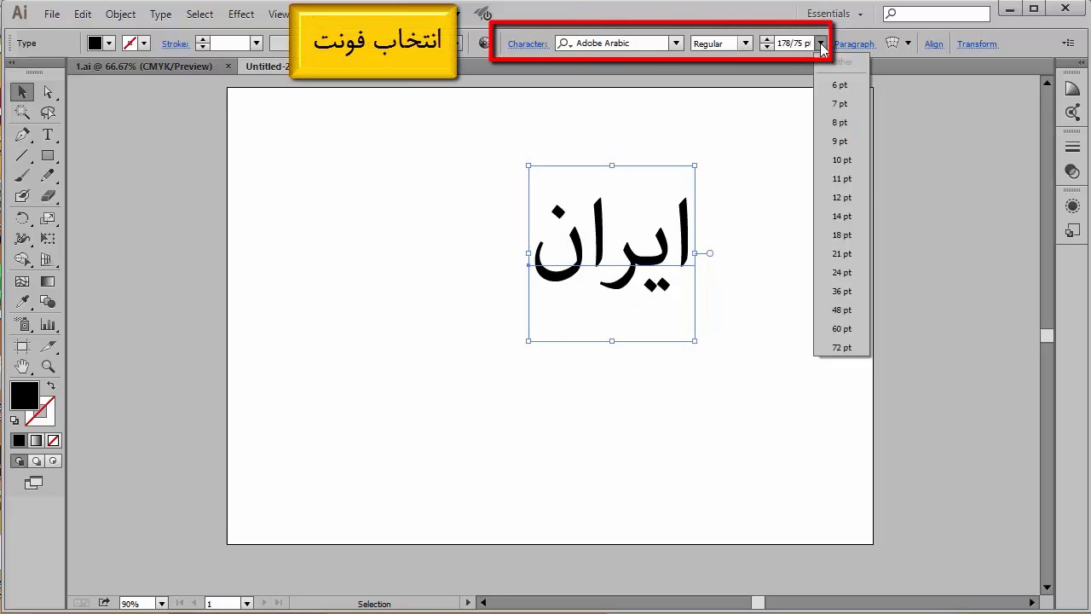
left_click(842, 342)
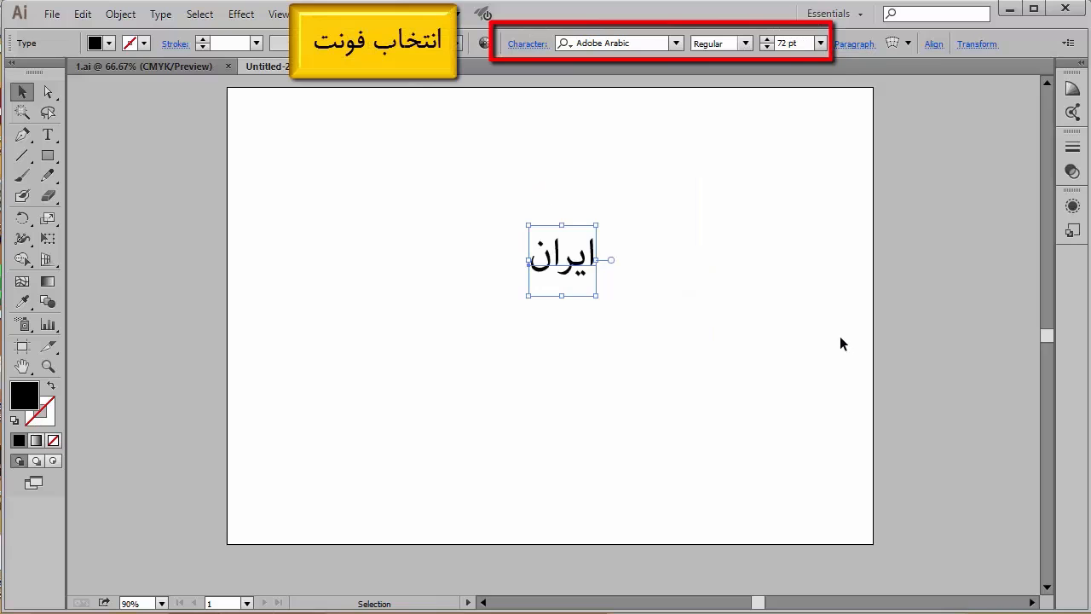
left_click(821, 43)
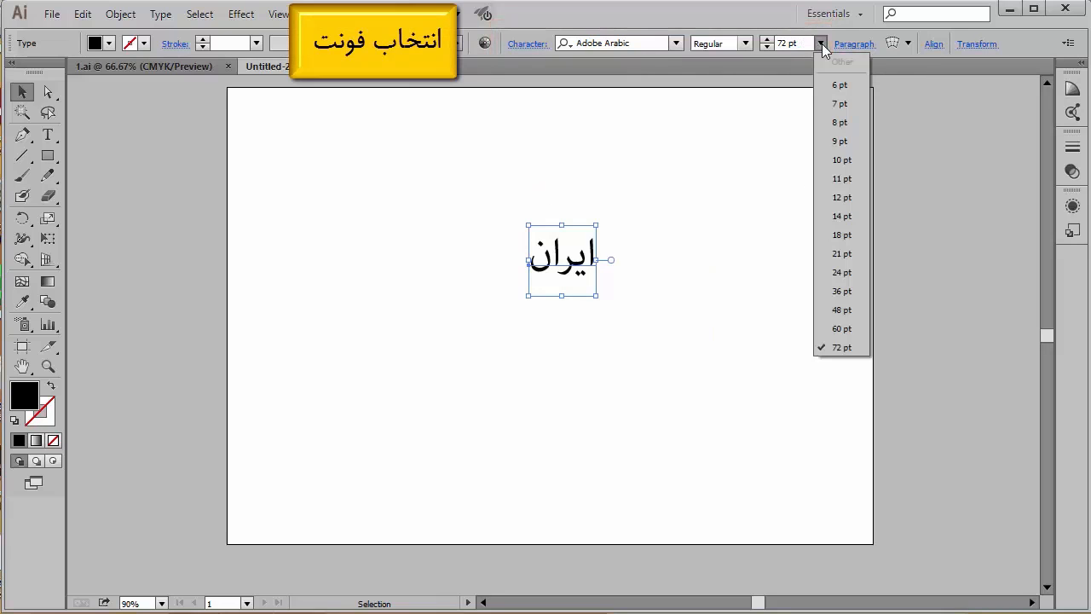
left_click(841, 328)
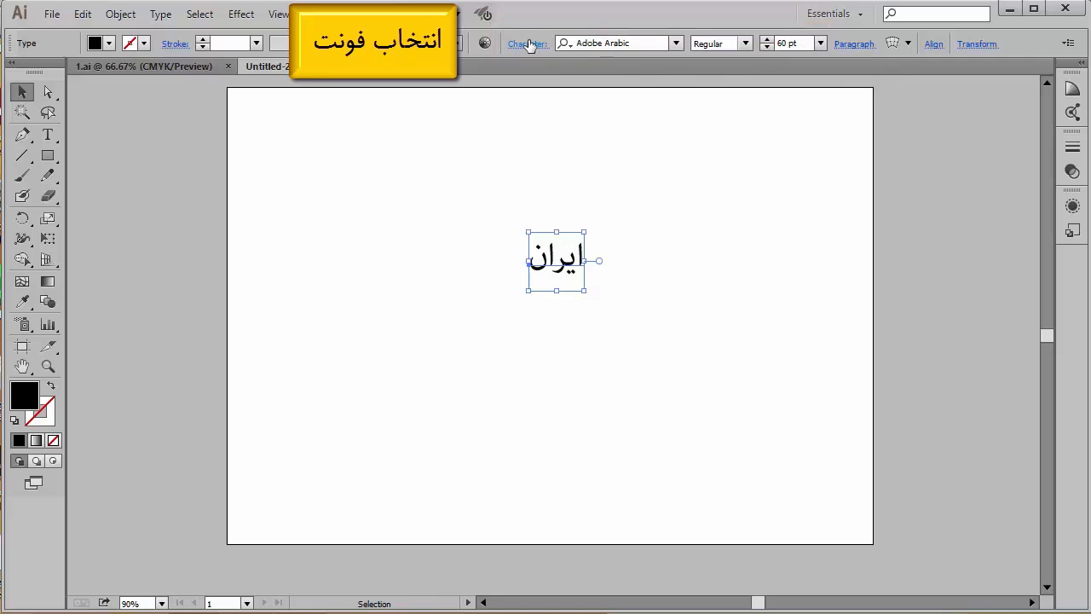
Step: Change the font of the word "ایران" to B Titr
left_click(675, 43)
scroll(658, 392, "down", 6)
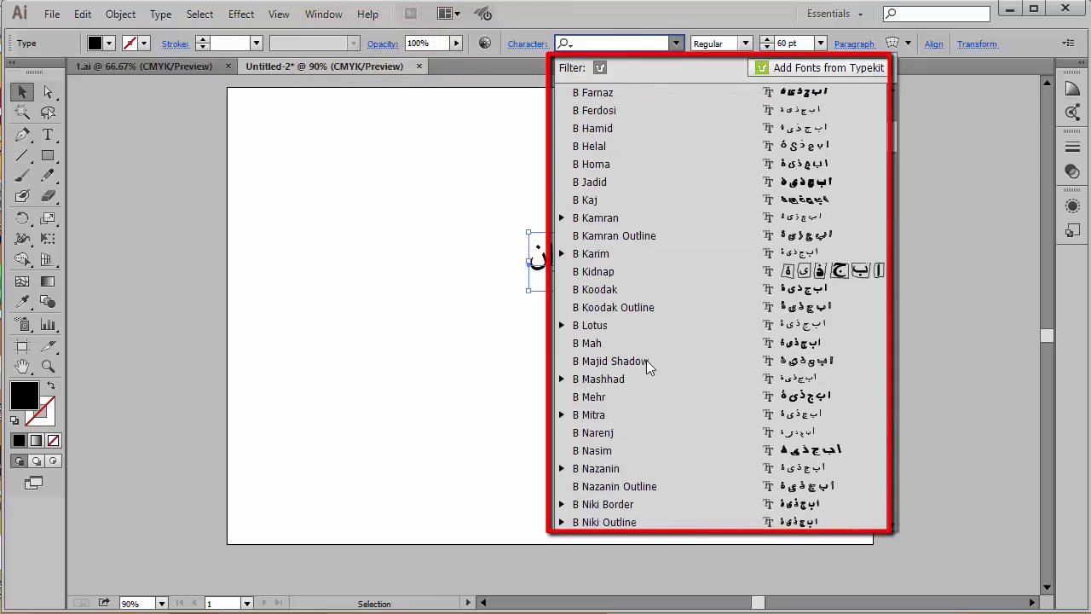
scroll(646, 362, "down", 3)
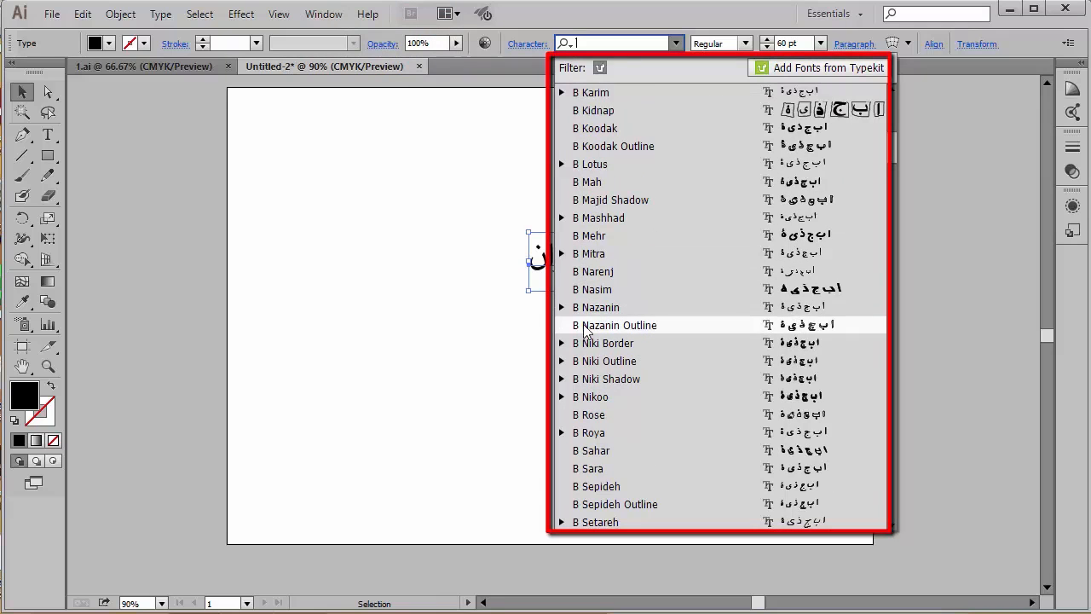
scroll(580, 341, "down", 7)
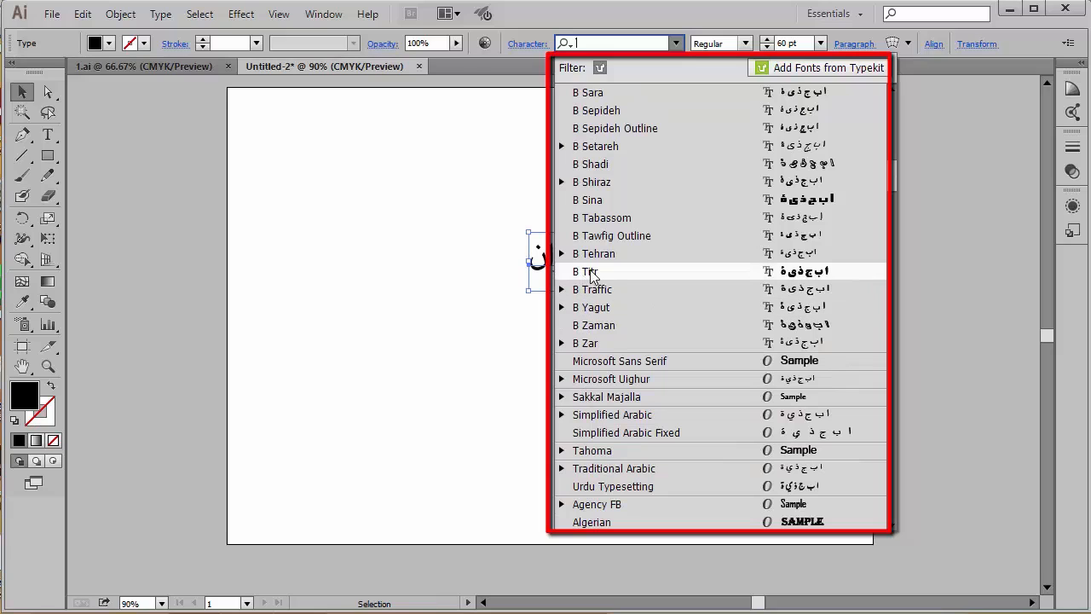
left_click(592, 272)
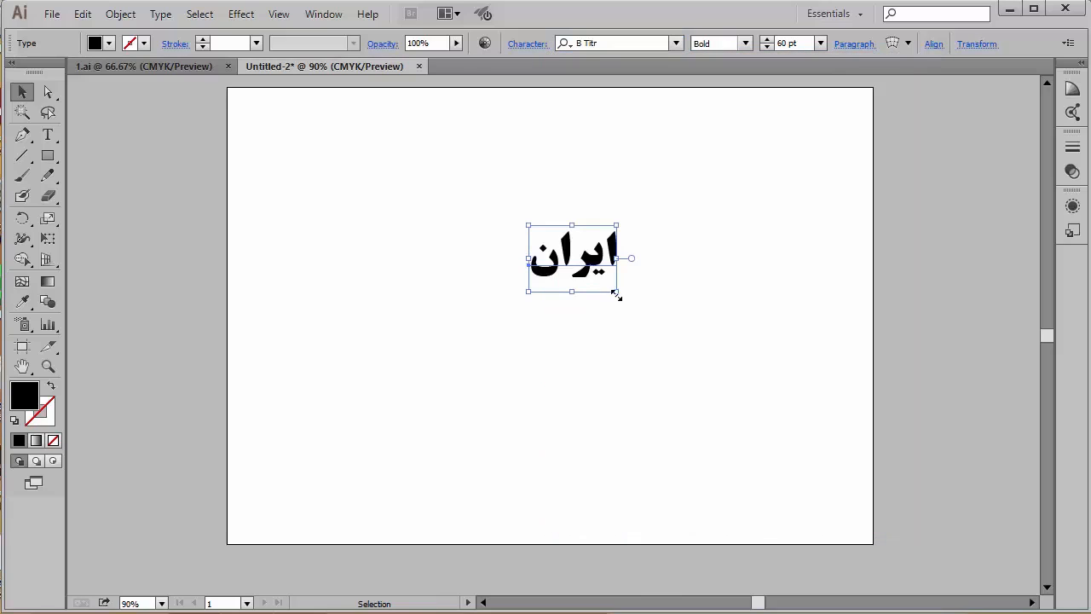
Step: Scale the word up to about 179.8 pt and place it in the artboard's upper-right area
left_click_drag(616, 292, 791, 424)
left_click_drag(691, 318, 610, 252)
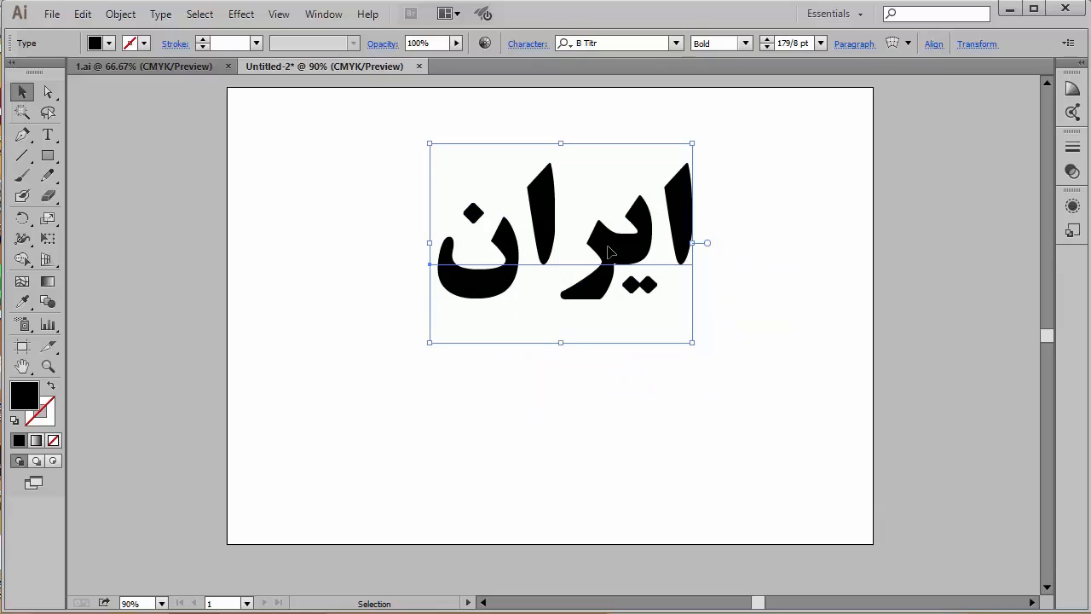
left_click(591, 409)
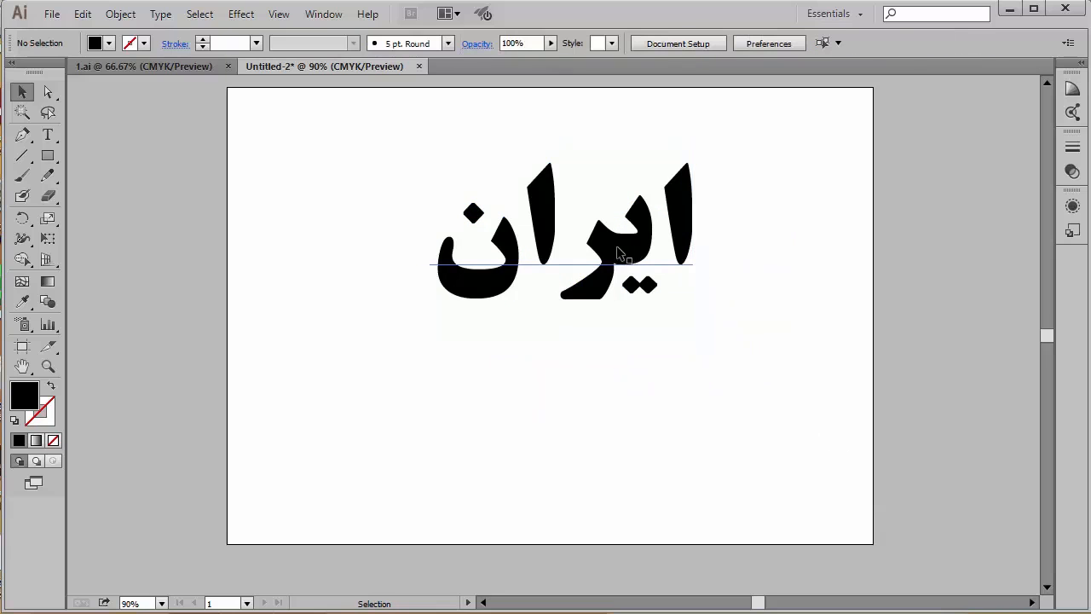
left_click_drag(629, 248, 749, 206)
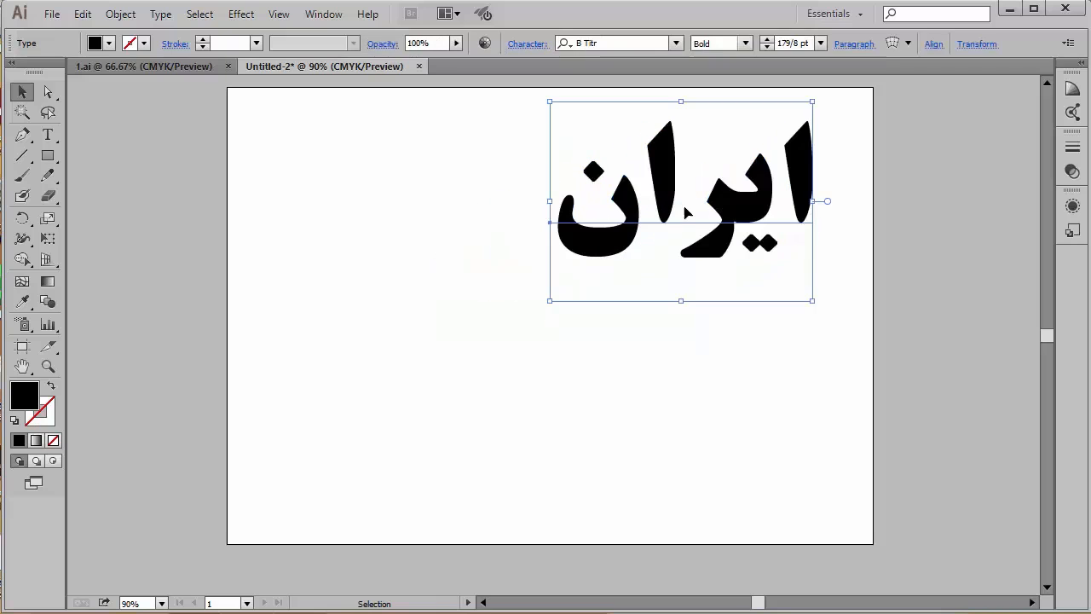
Step: Activate the Area Type tool in place of the regular Type tool
left_click(98, 158)
left_click(48, 137)
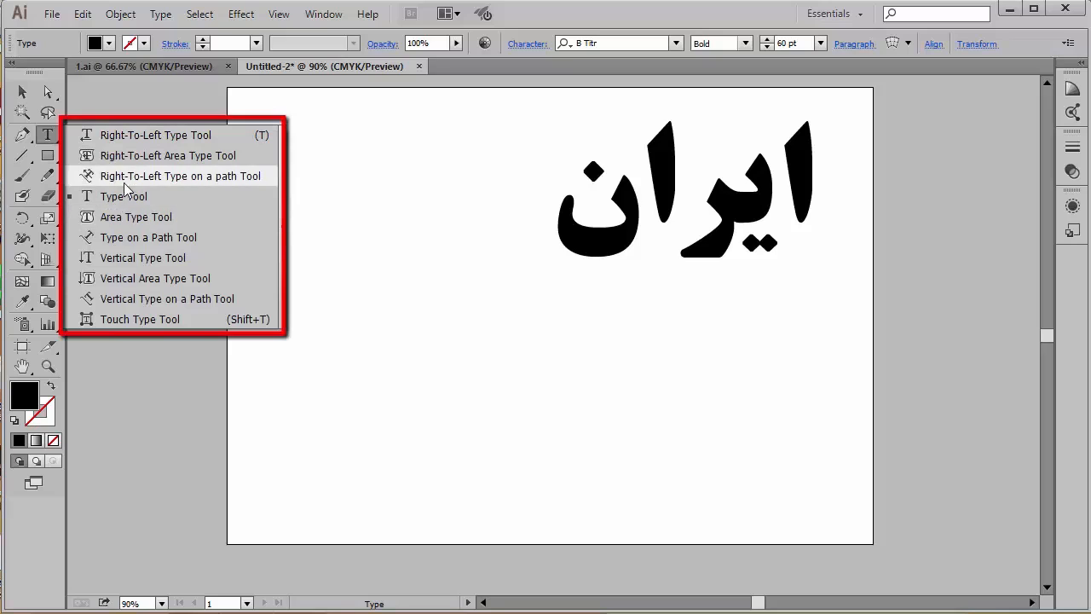
left_click(126, 214)
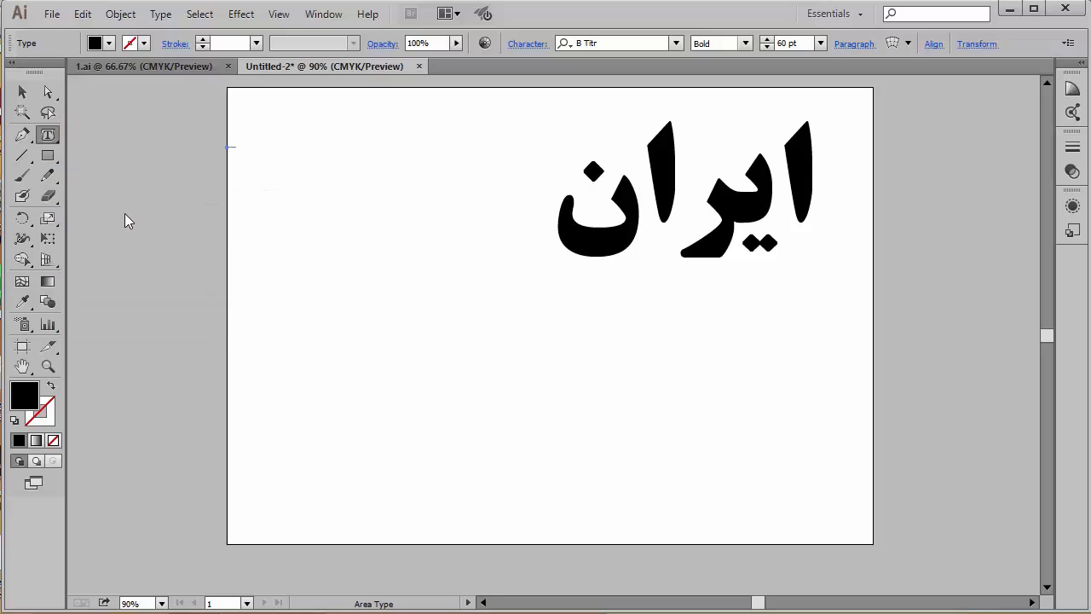
Step: Draw a large black hexagon with the Polygon tool and move it onto the artboard, below and left of the word
left_click(51, 140)
left_click_drag(56, 160, 121, 218)
left_click_drag(321, 232, 480, 228)
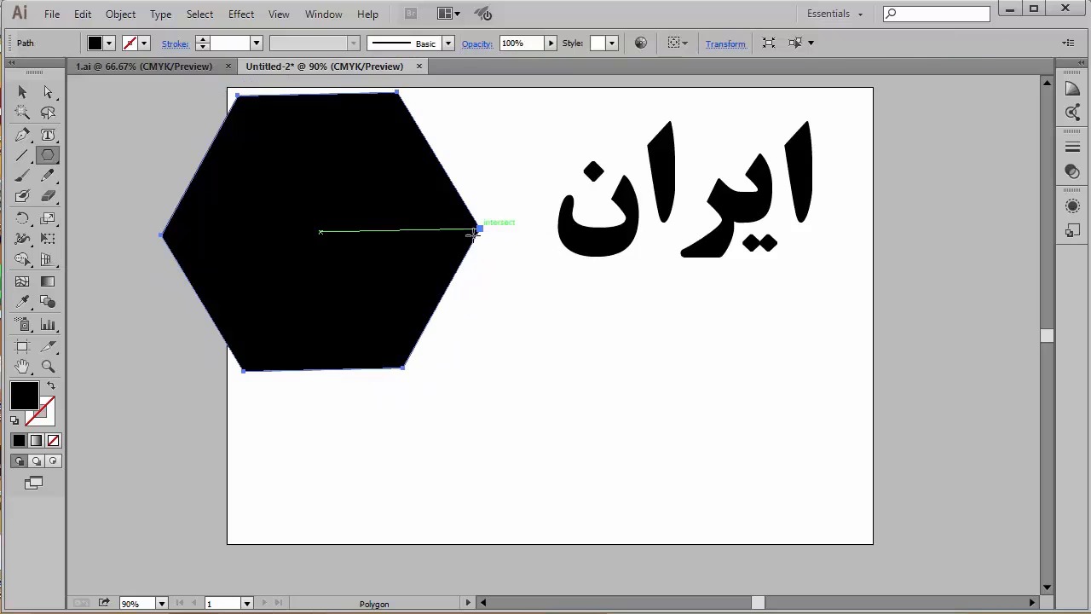
left_click(22, 92)
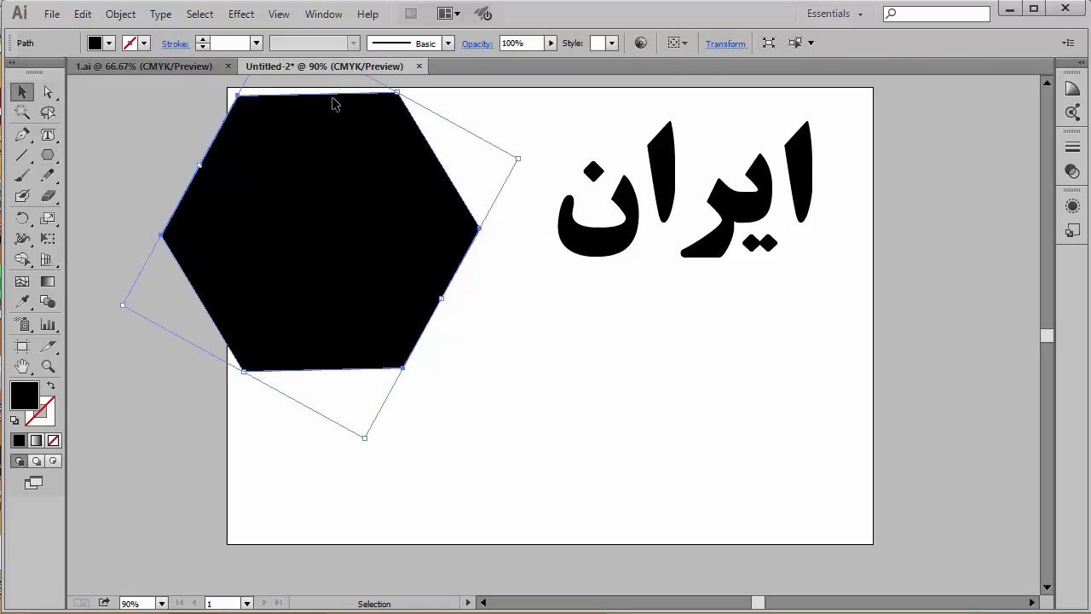
left_click_drag(334, 104, 425, 205)
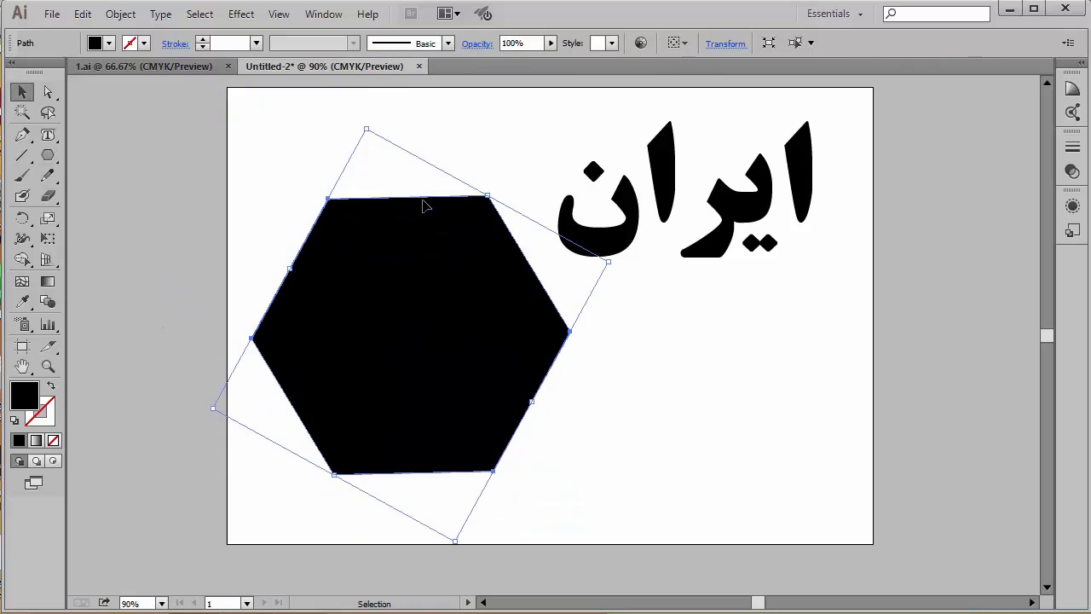
Step: Turn the hexagon into an area type container and enter the text "نرم افزار" in it
left_click(48, 135)
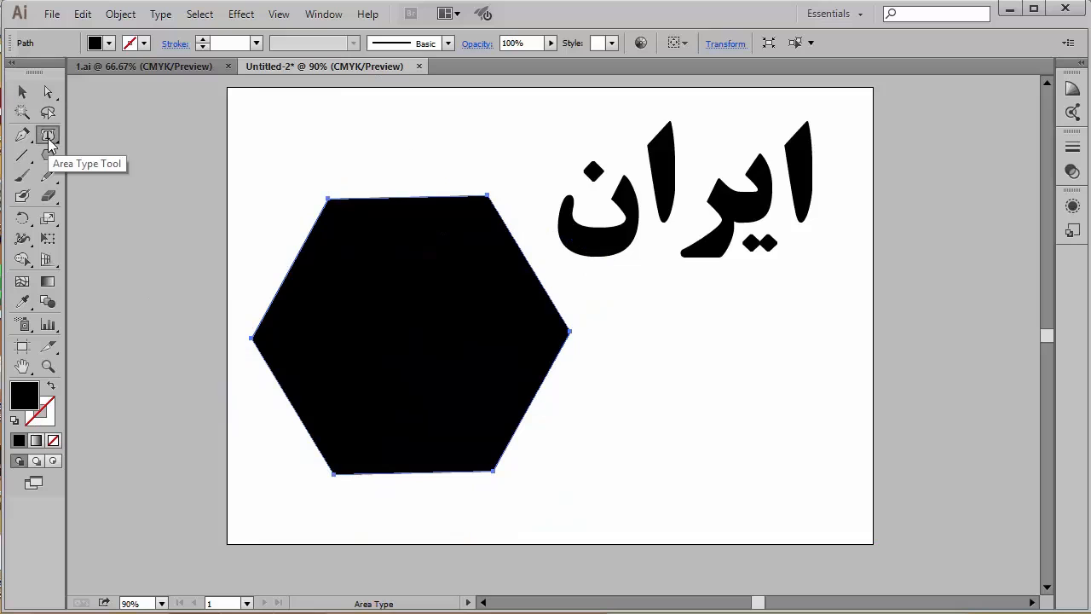
left_click(490, 196)
type("نرم افزار")
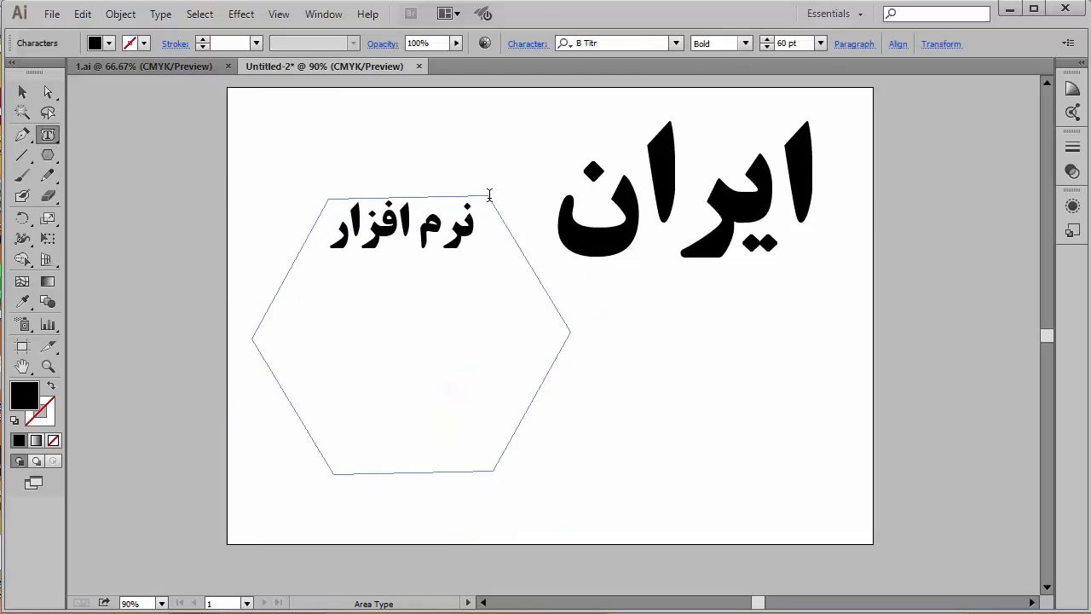
Step: Extend the hexagon text with "ایلاستریتور یک نرم افزار وکتوری است" and set all of it to 24 pt
type(" ایلاستریتور ی")
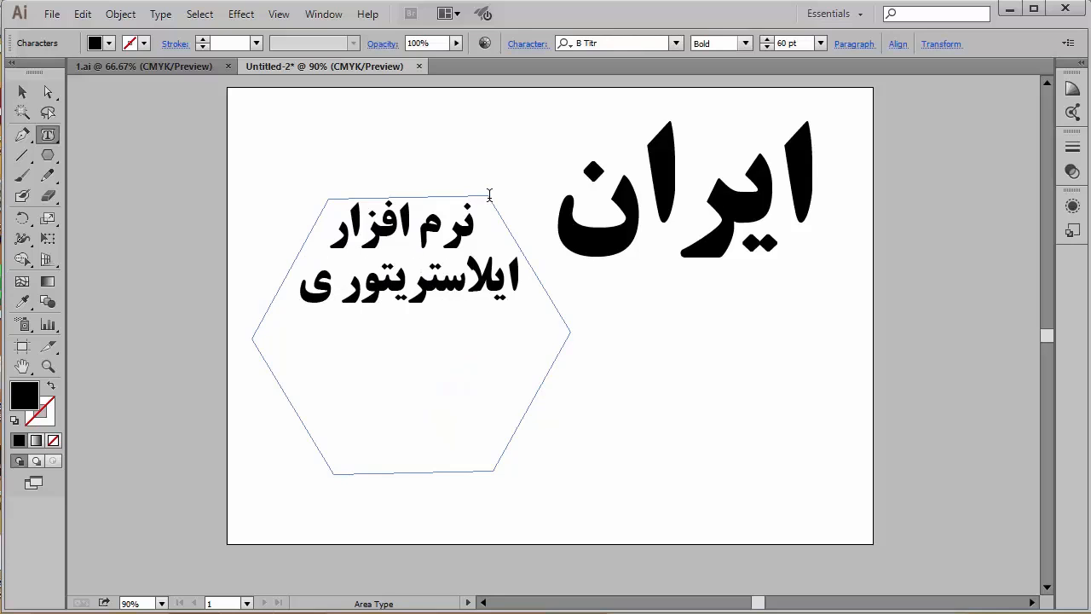
type("ک نرم افزار وکت")
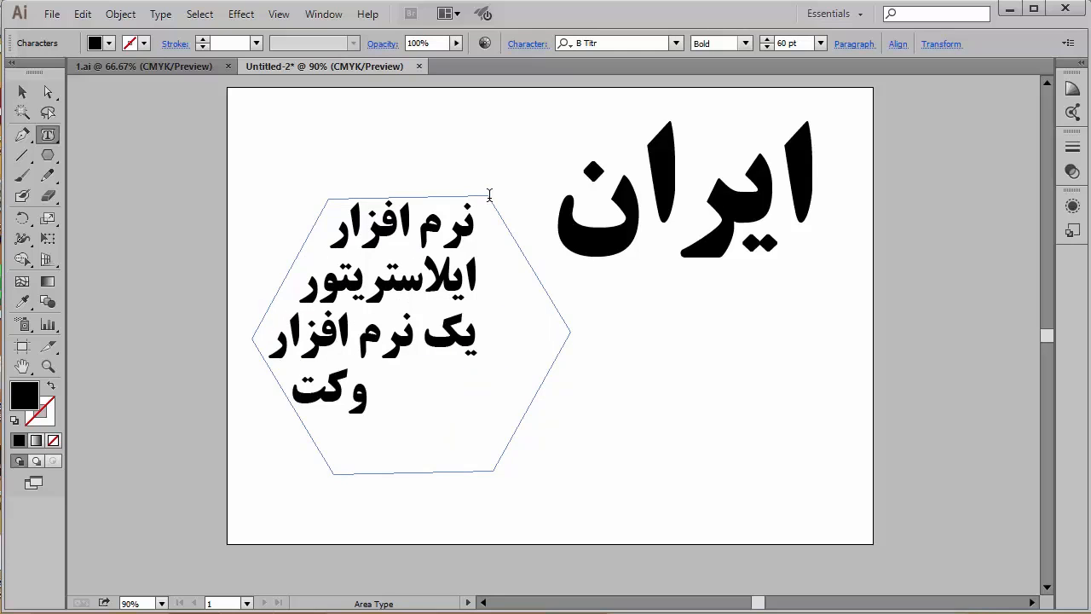
type("وری است")
key("ctrl+a")
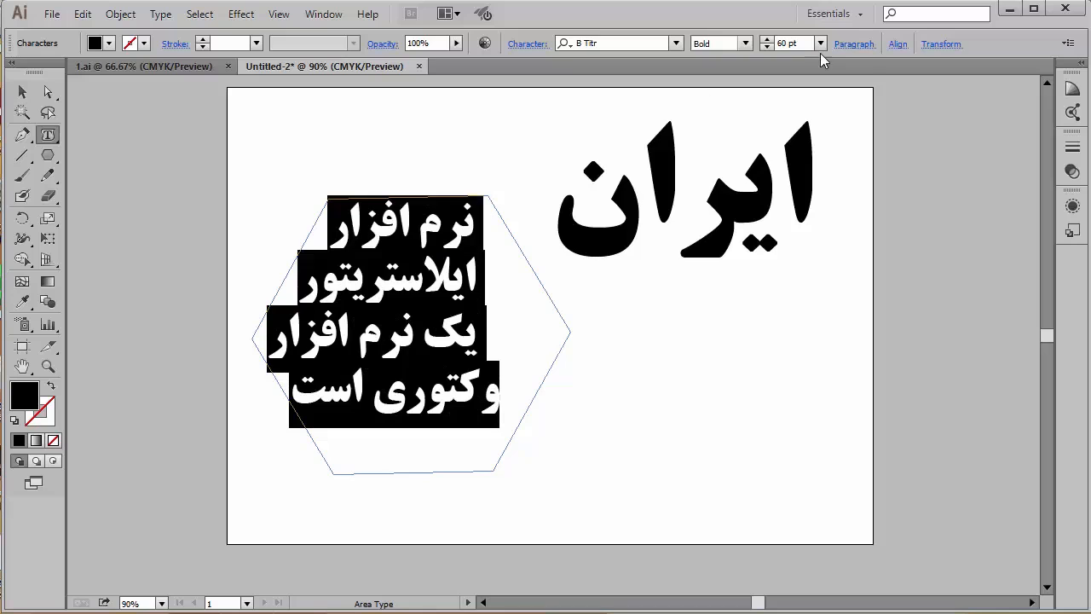
left_click(819, 44)
left_click(839, 272)
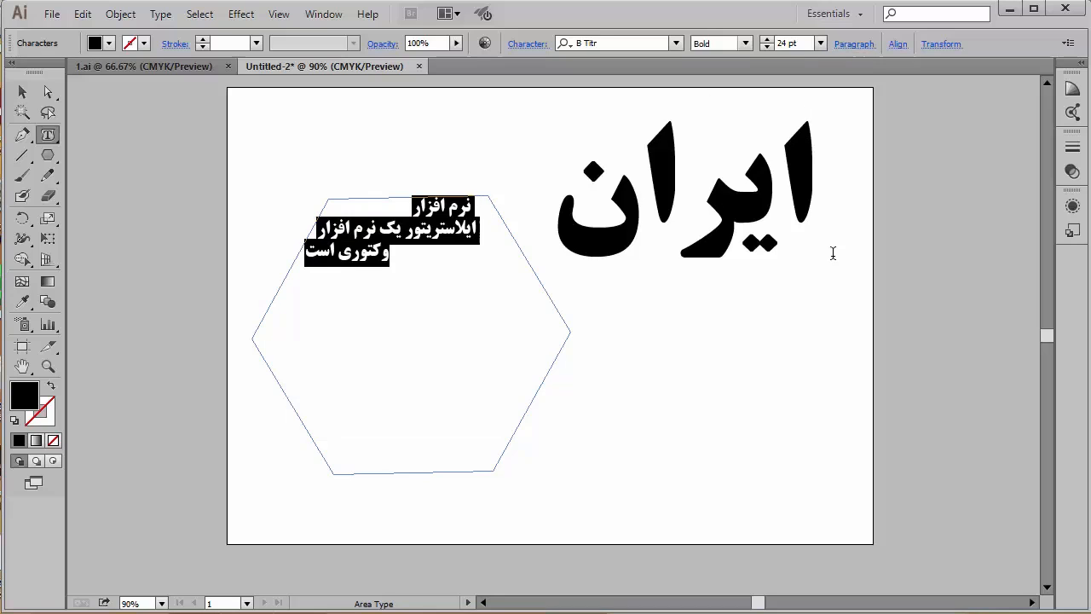
Step: Append "که سندهای آن دارای حجم کم می باشد" to the end of the hexagon text
left_click(307, 254)
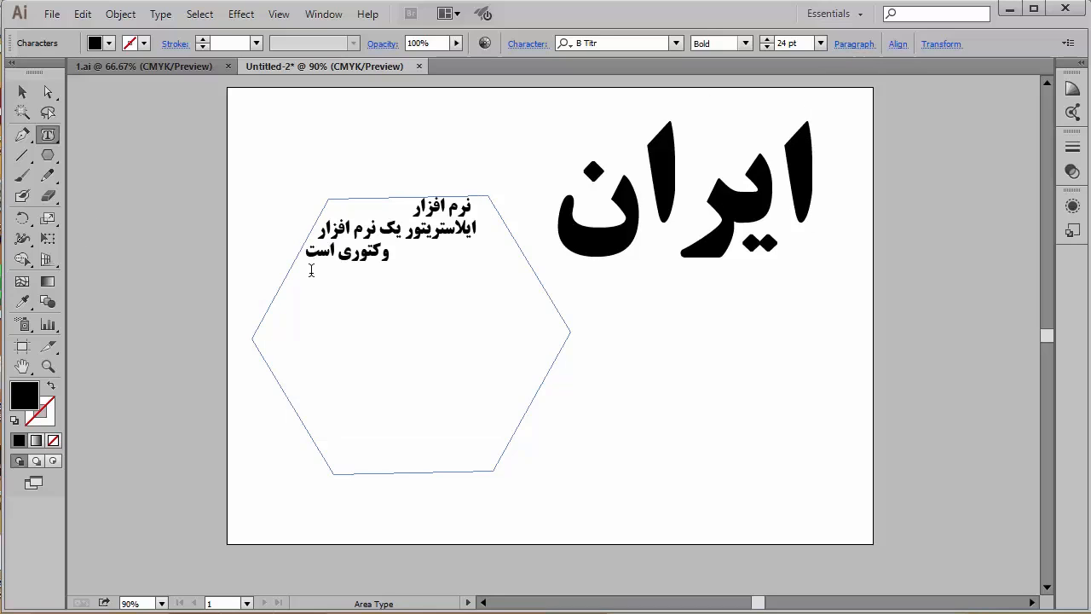
type("که")
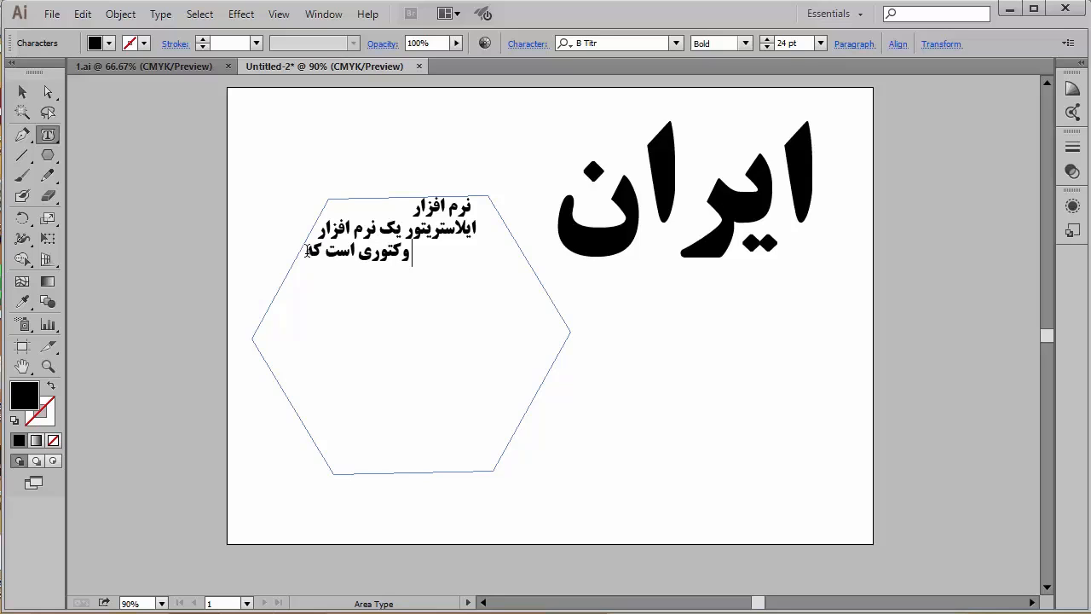
type(" سندهای آن دا")
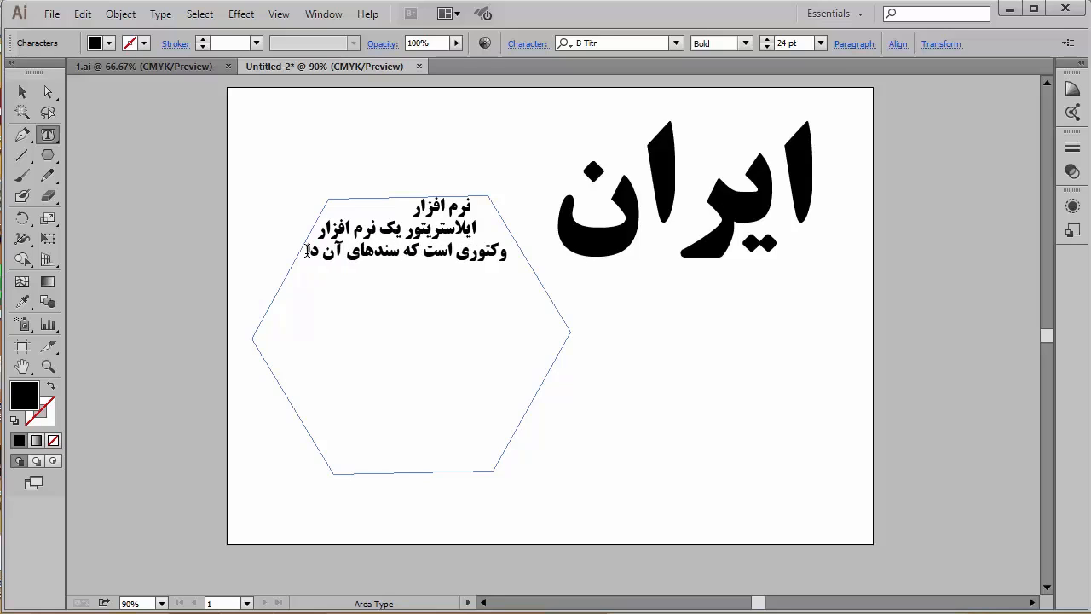
type("رای حجم کم می باشد")
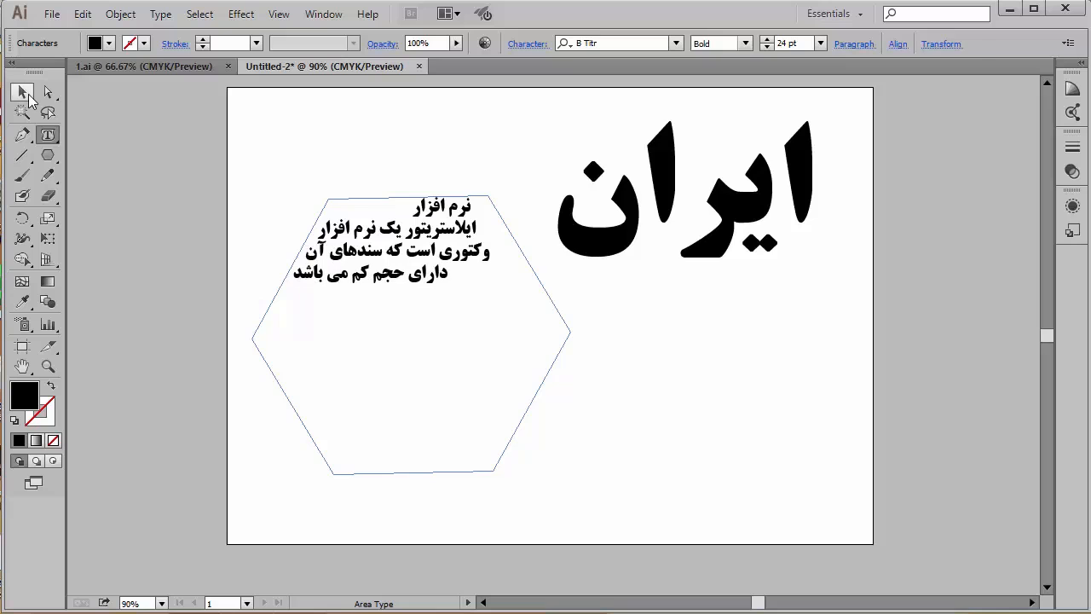
Step: Finish editing the hexagon text and move the text block up into the artboard's upper-left area
key("Escape")
left_click(601, 314)
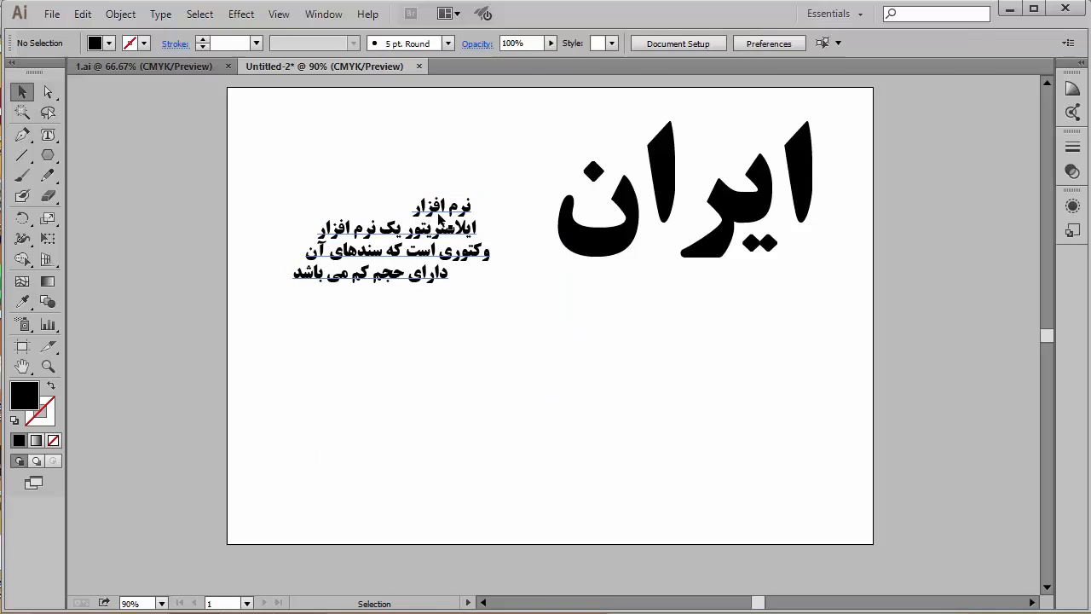
left_click(479, 208)
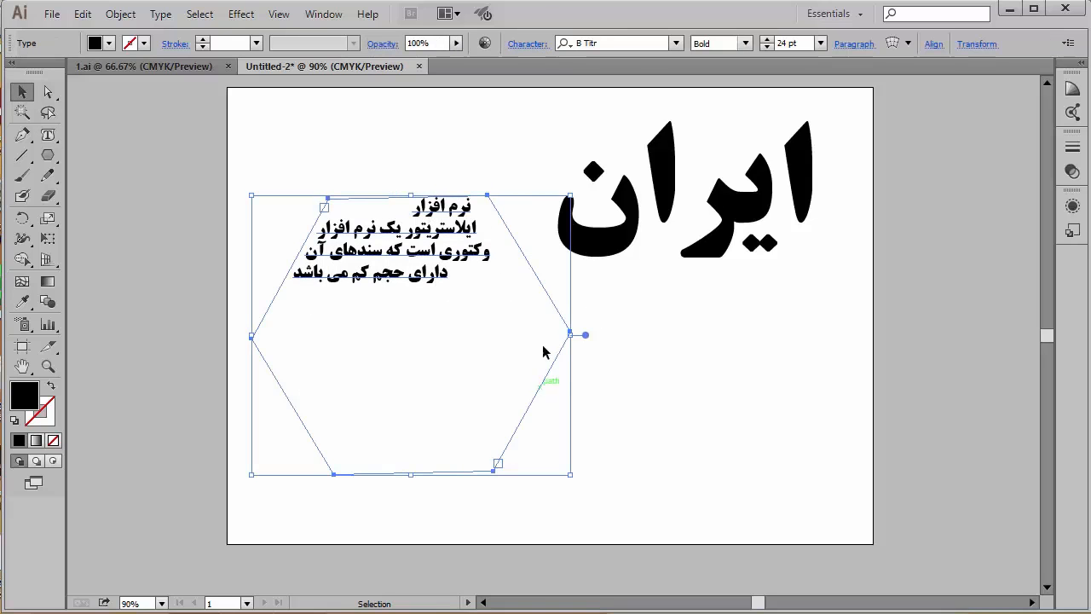
left_click(445, 424)
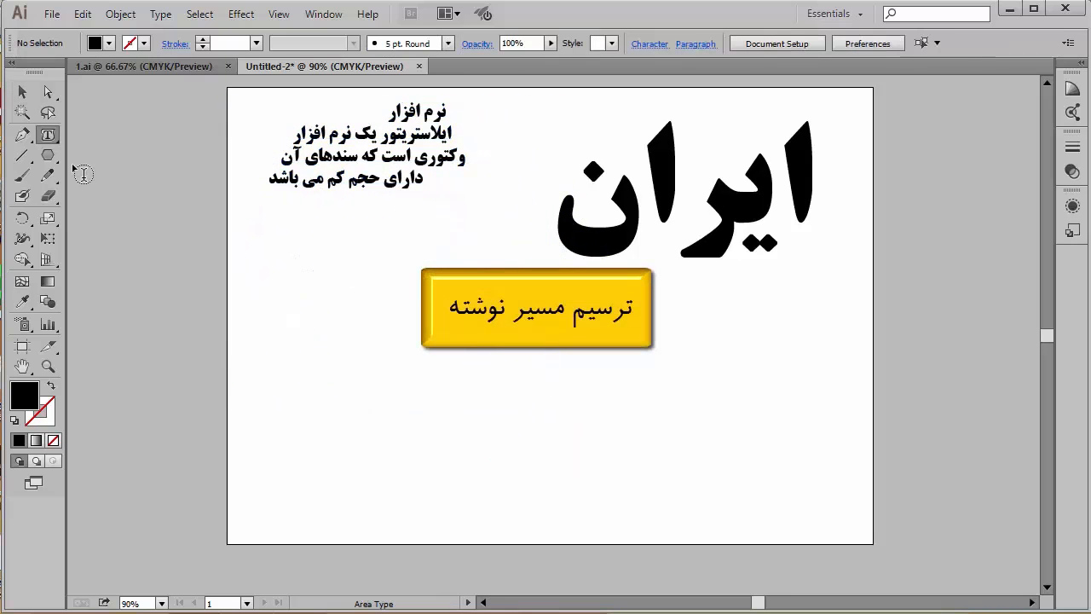
Step: Make Type on a Path the current type tool and draw a freehand wavy path across the artboard's lower half with the Pencil tool
left_click(48, 136)
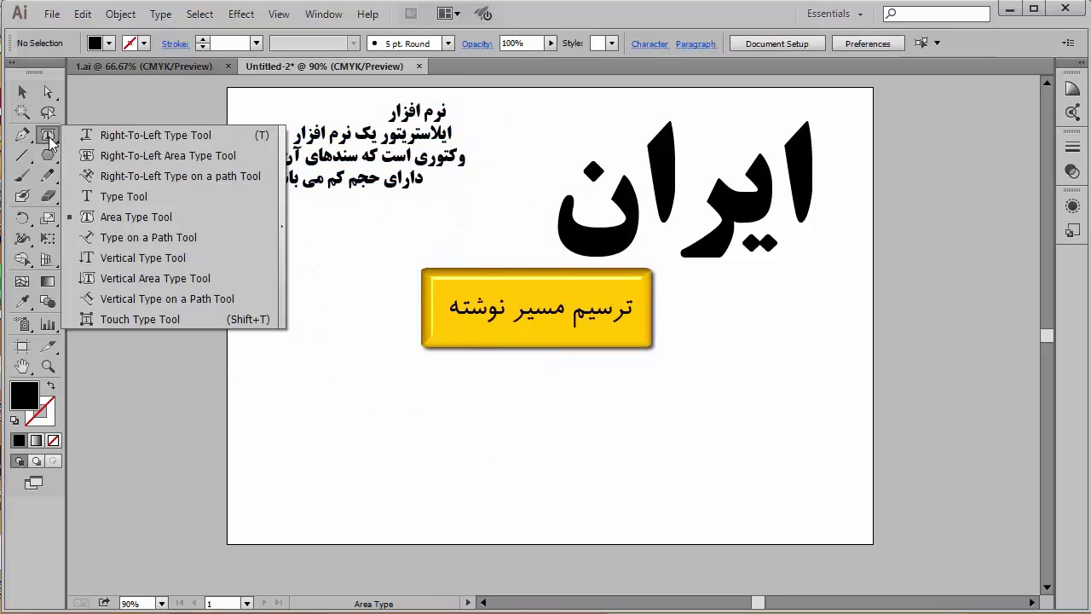
left_click(154, 238)
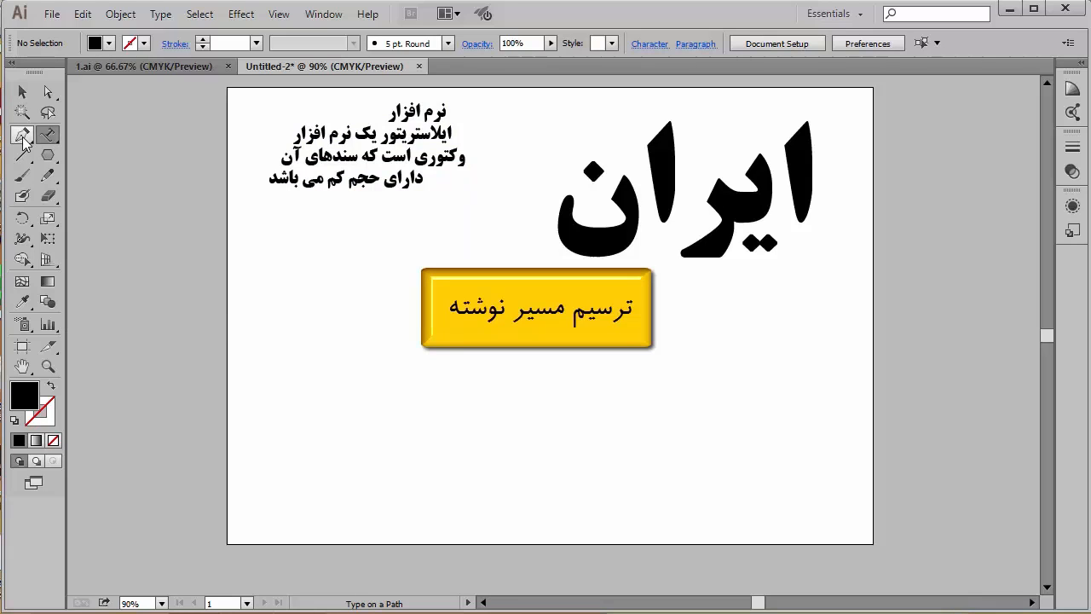
left_click(48, 176)
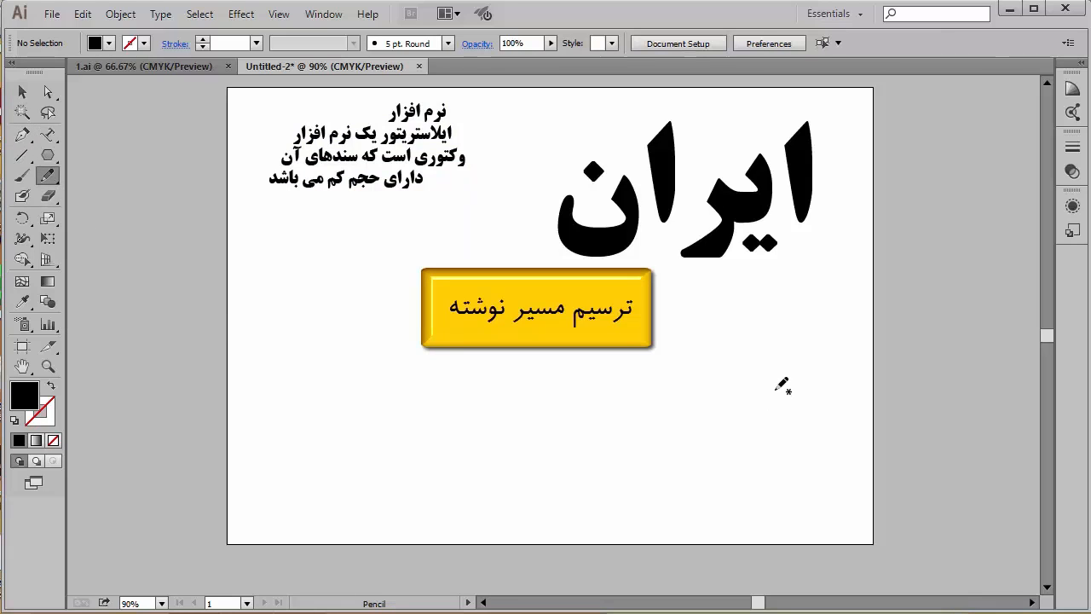
mouse_move(772, 389)
left_mouse_down()
mouse_move(508, 437)
mouse_move(389, 384)
mouse_move(322, 342)
left_mouse_up()
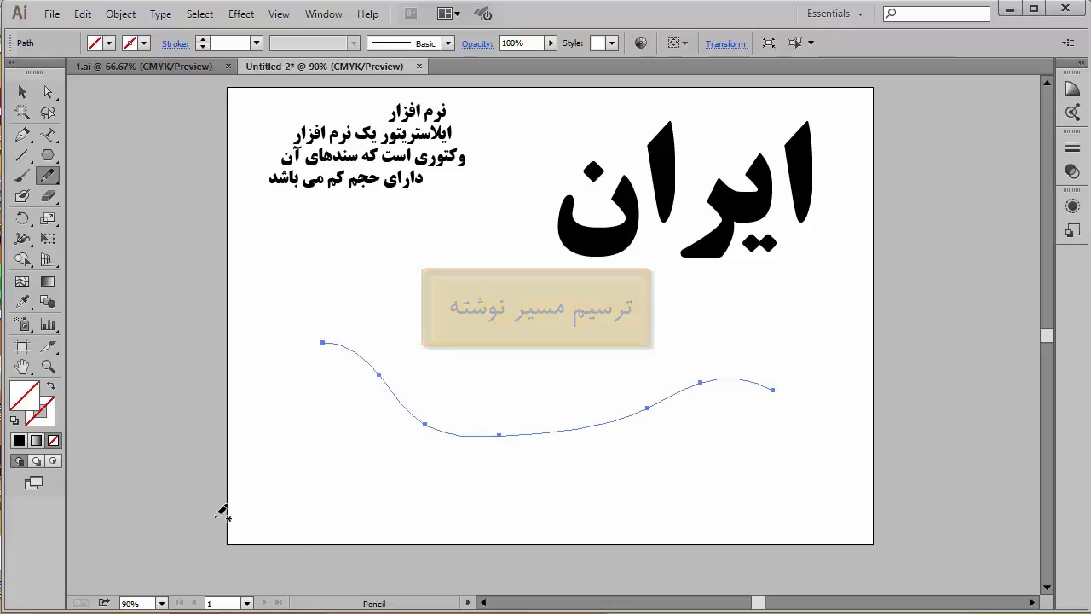
Step: Place the text "نرم افزارهای گرافیکی" along the wavy path, starting from its right end
left_click(22, 92)
left_click(49, 136)
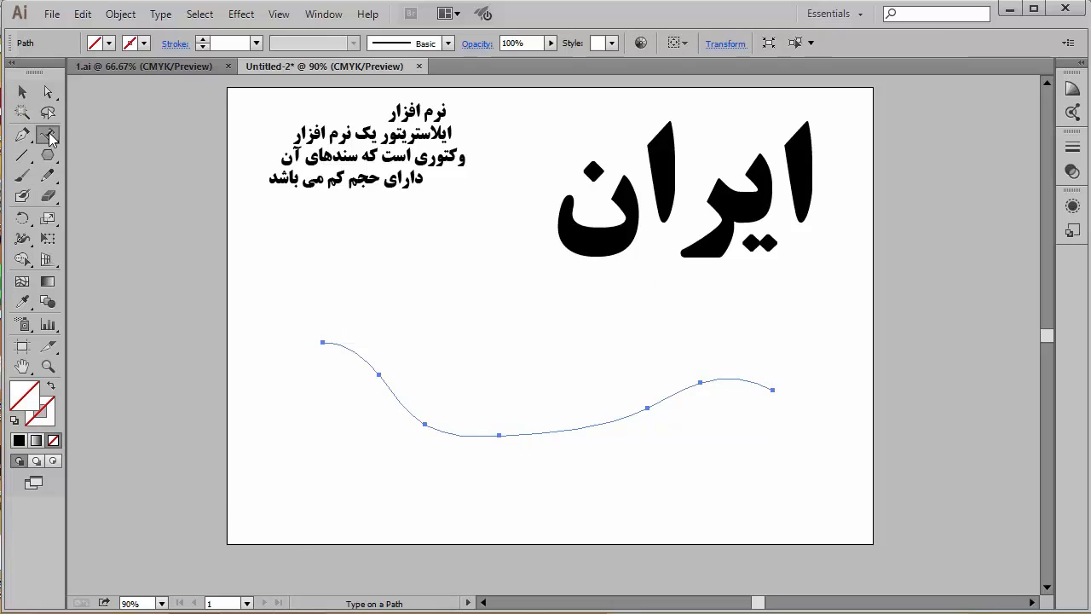
left_click(768, 384)
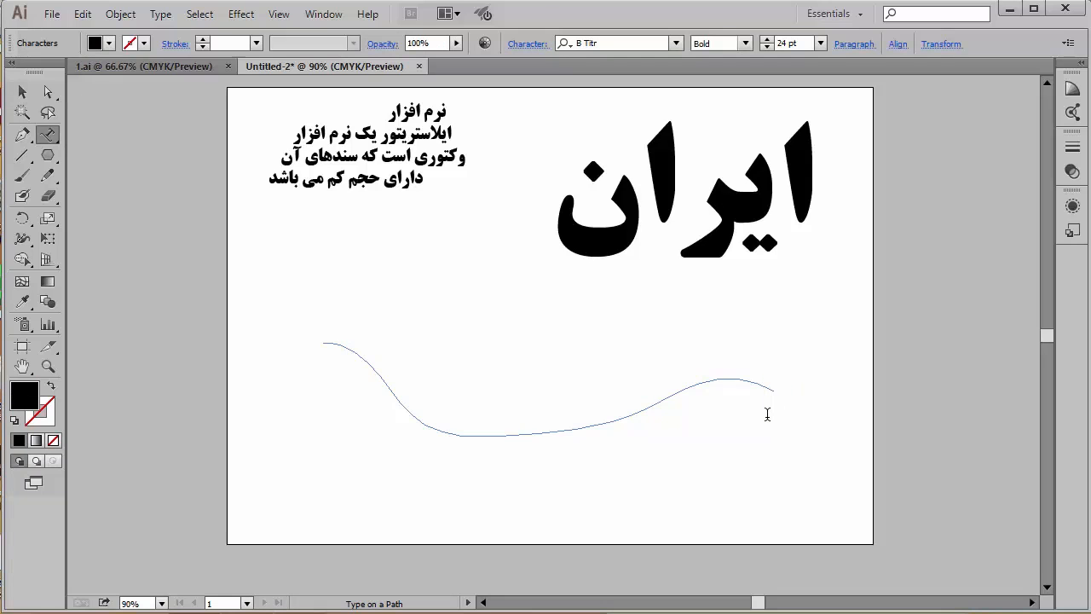
type("نرم افزارهای گرافیک")
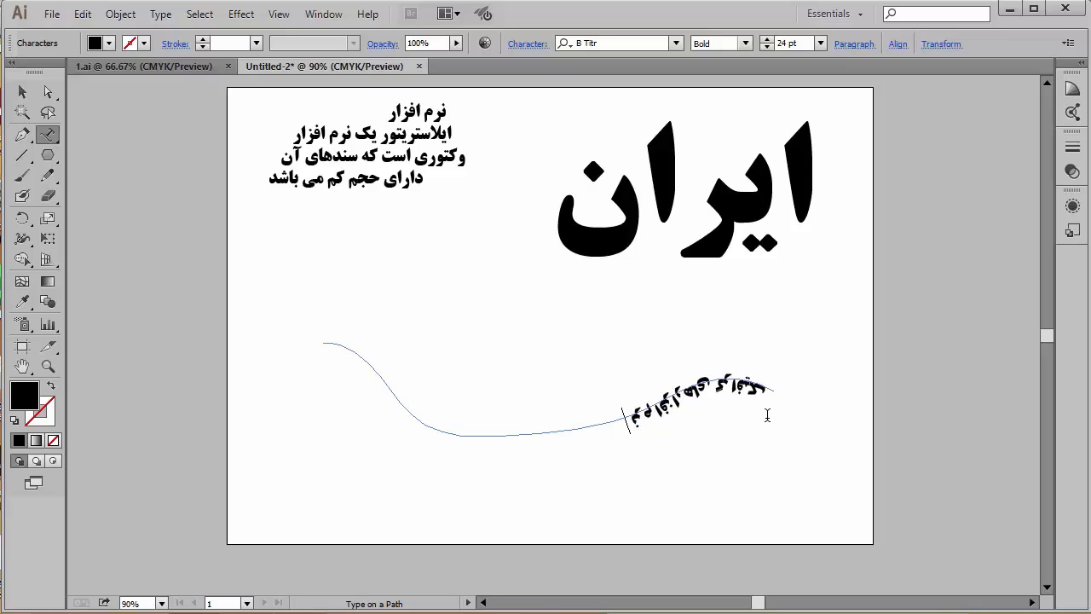
key("Escape")
Step: Flip the text to the other side of the wavy path in the Type on a Path options, with preview enabled
left_click(163, 19)
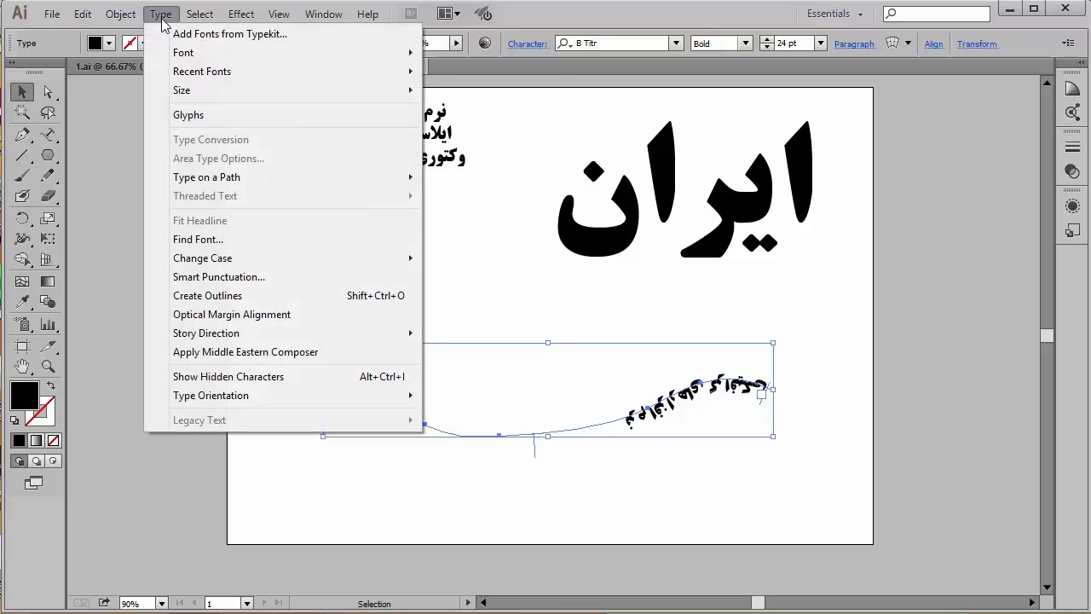
mouse_move(209, 181)
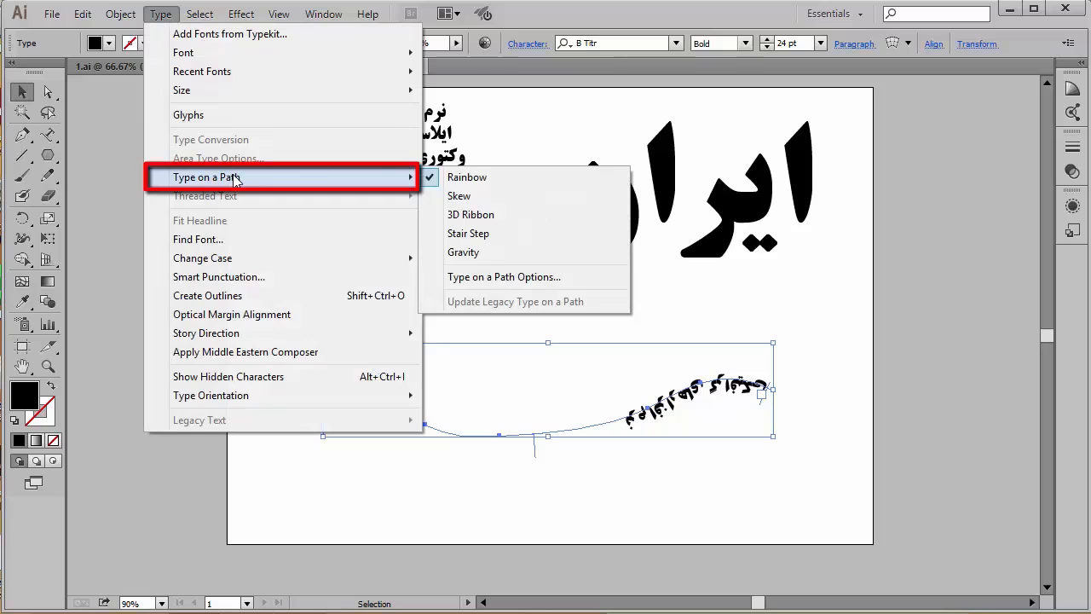
left_click(504, 285)
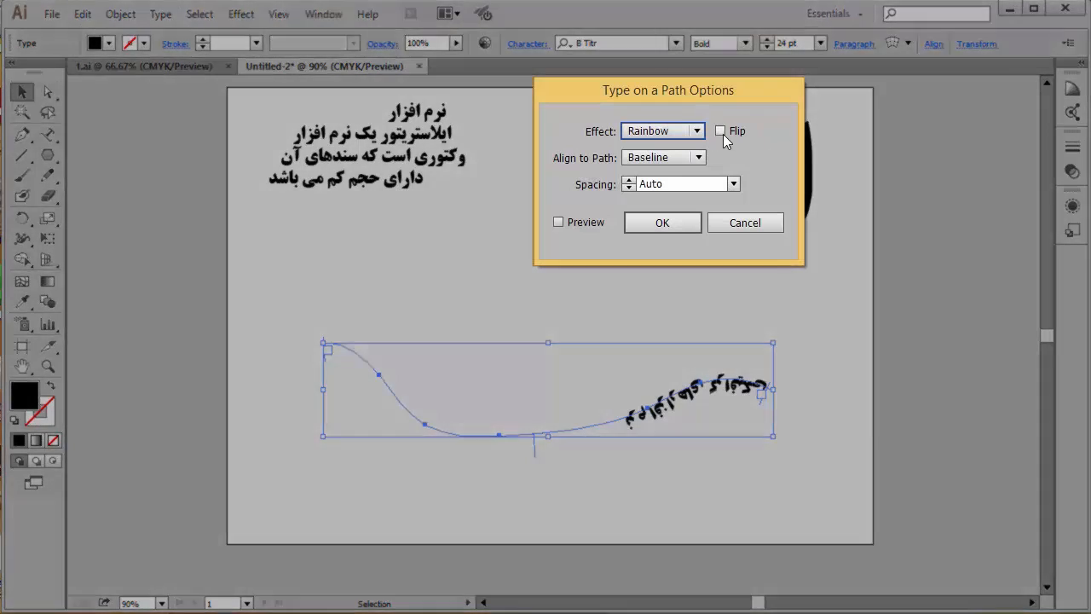
left_click(721, 131)
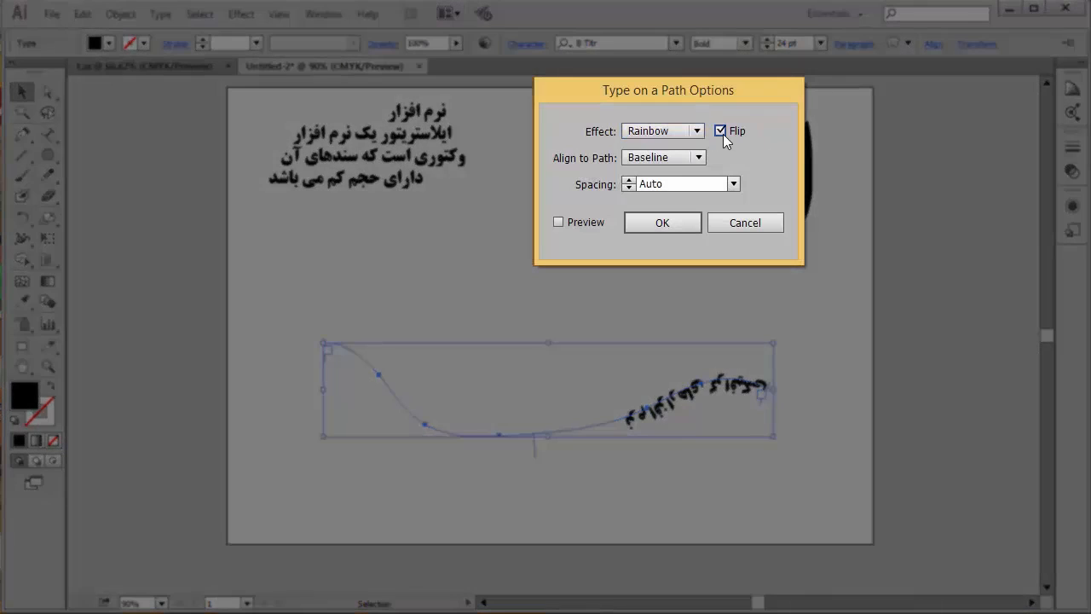
left_click(557, 223)
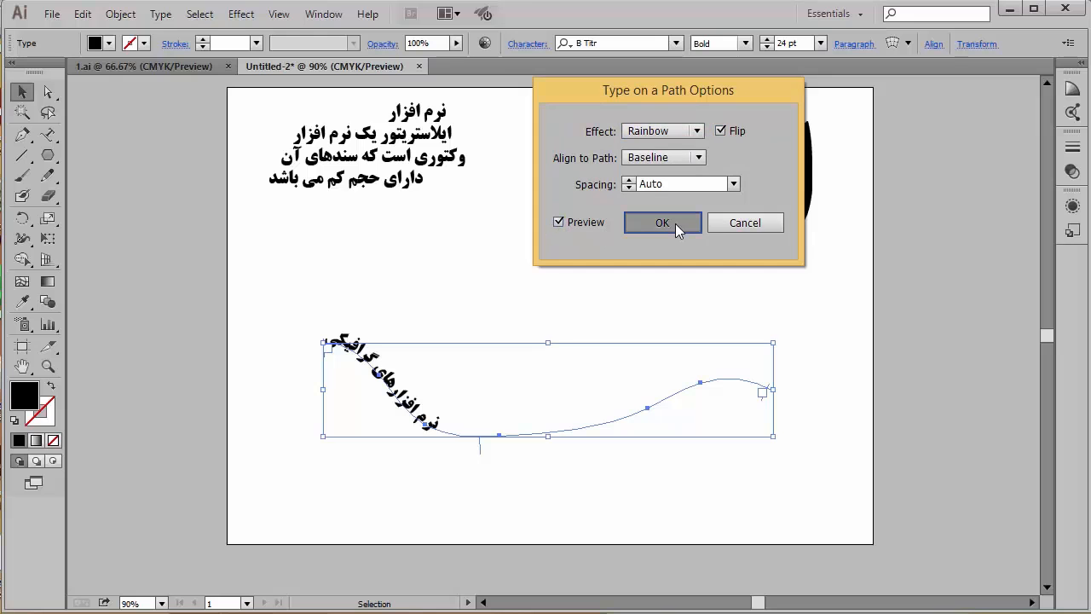
left_click(673, 223)
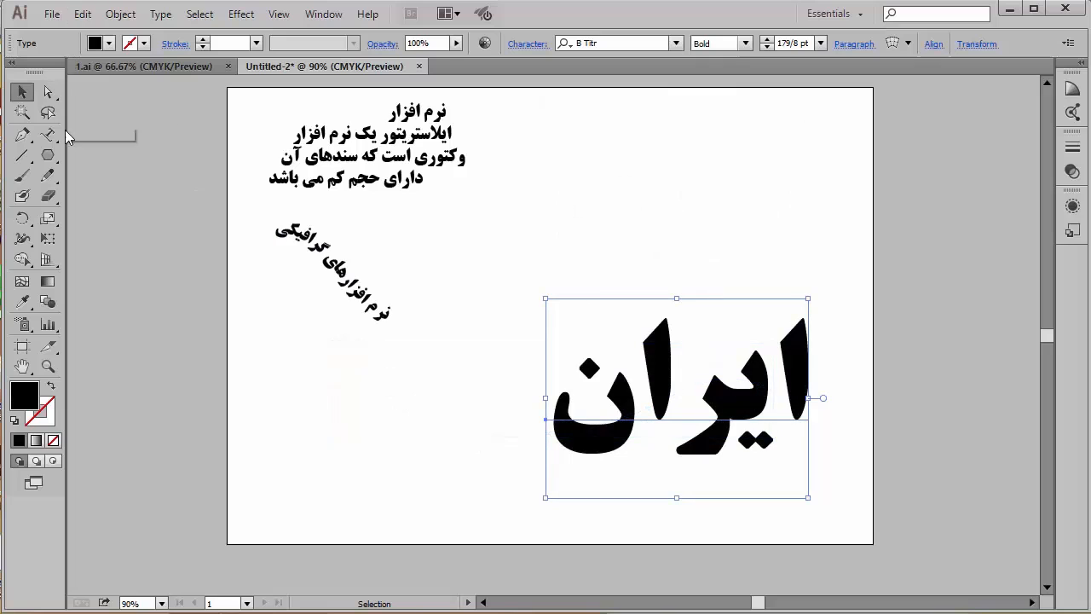
Step: Raise the second alef of the word "ایران" well above the other letters with the Touch Type tool
mouse_move(54, 139)
left_mouse_down()
mouse_move(158, 322)
mouse_move(205, 332)
mouse_move(202, 321)
left_mouse_up()
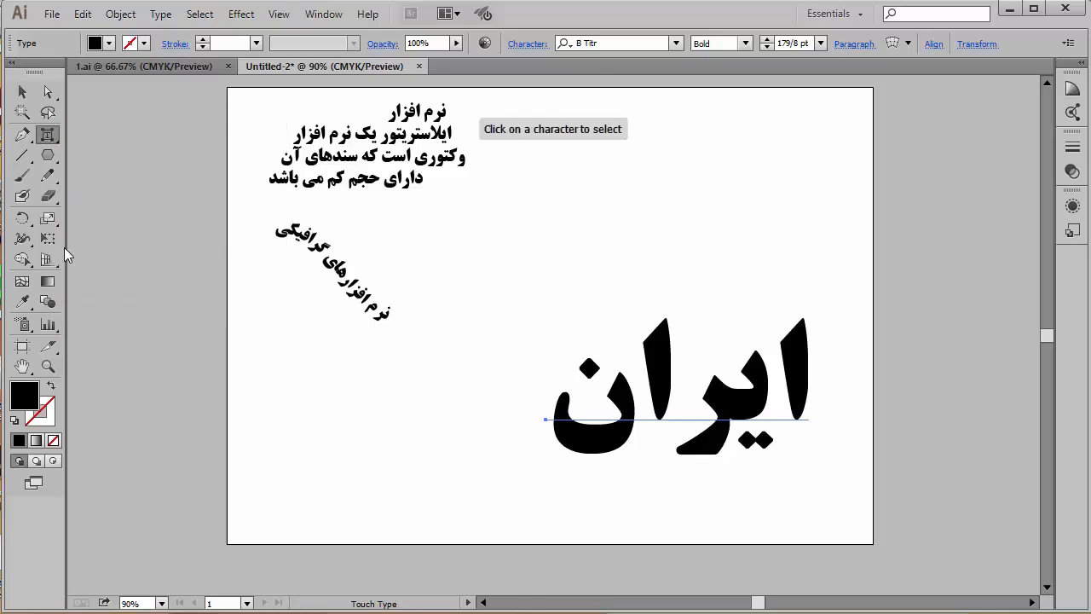
left_click(664, 375)
left_click_drag(663, 375, 663, 282)
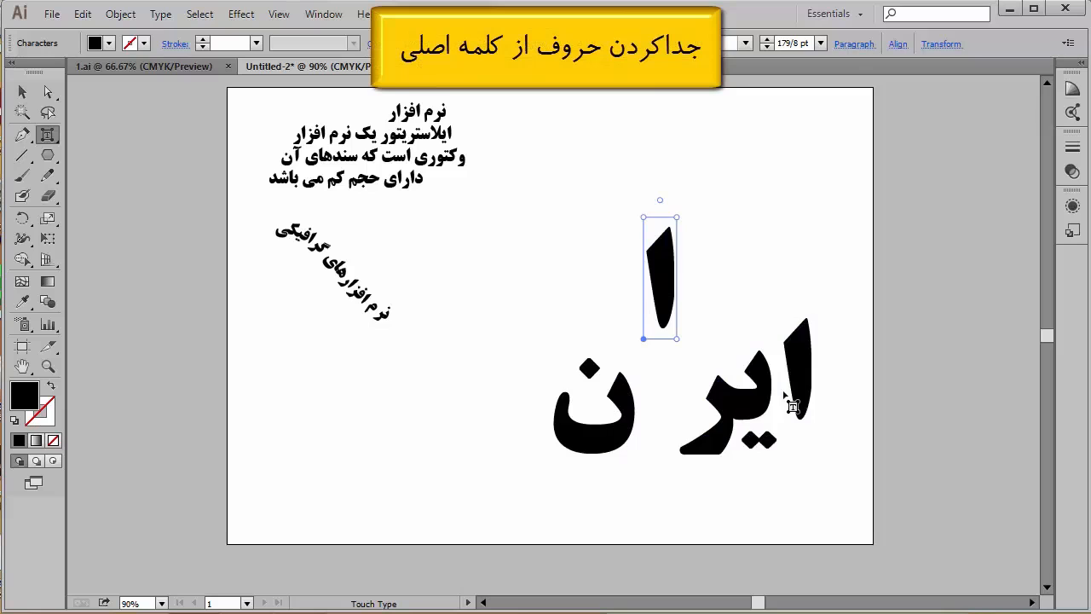
Step: Try to shift the letter ye of "ایران" below the baseline, and undo the Touch Type letter moves
left_click(759, 443)
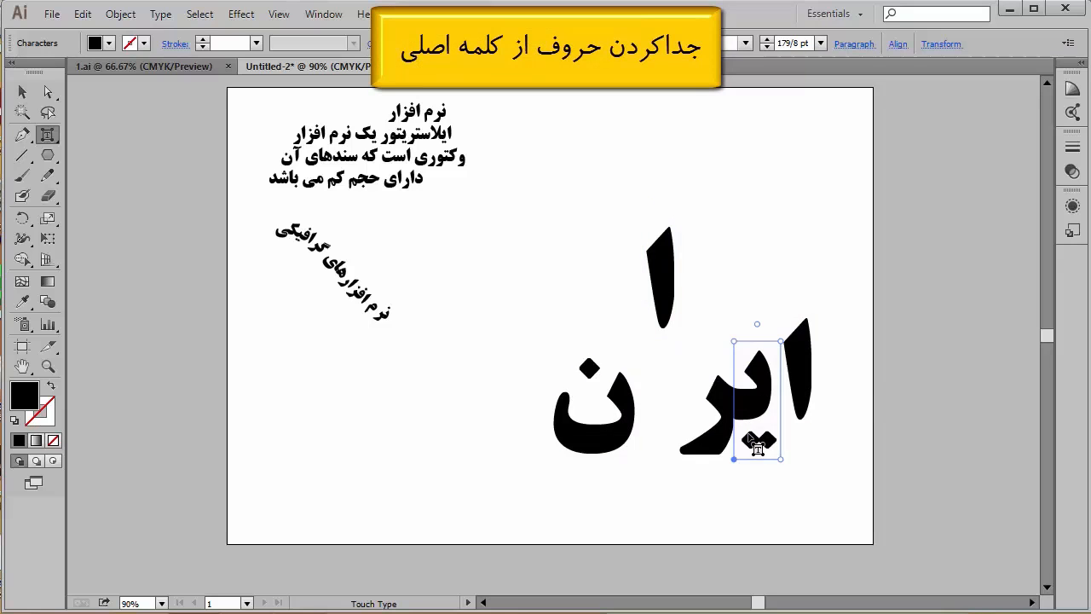
left_click_drag(759, 443, 743, 507)
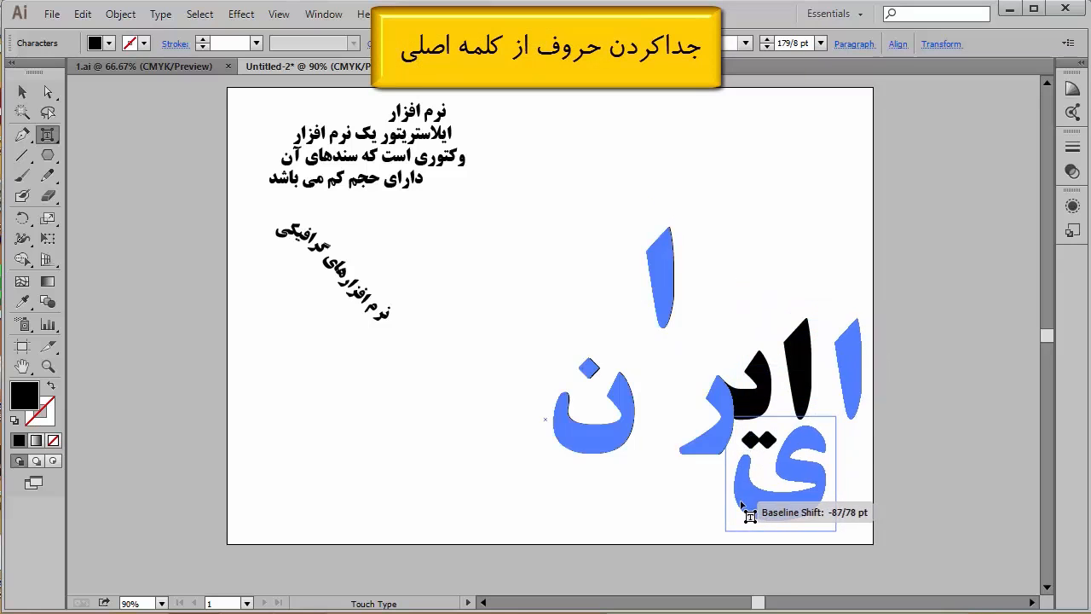
key("ctrl+z")
key("v")
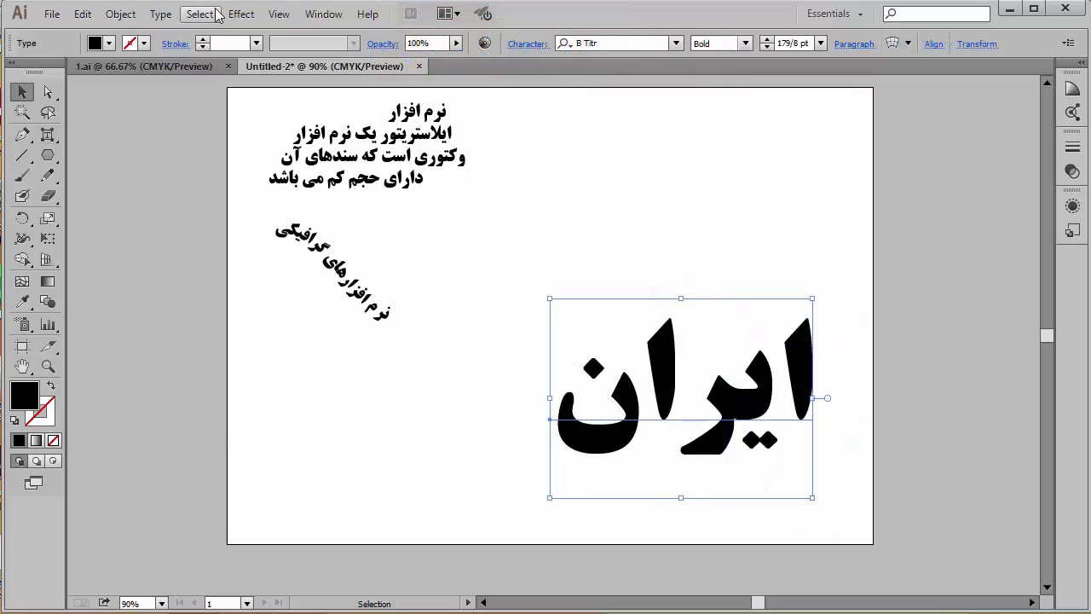
Step: Convert the word "ایران" to outlines and move the resulting shape up and to the left on the artboard
left_click(161, 15)
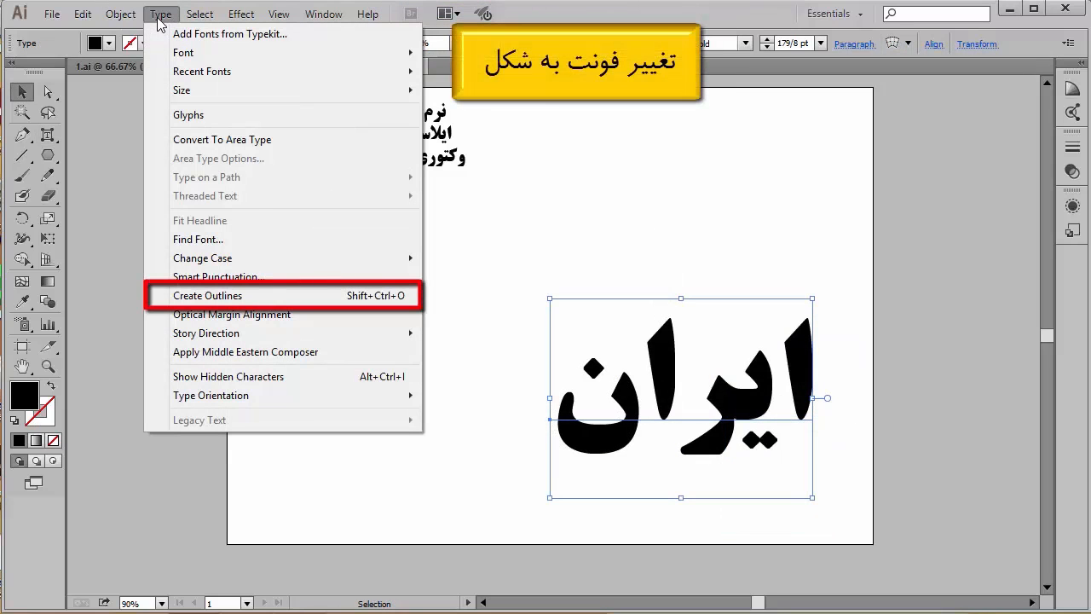
left_click(230, 297)
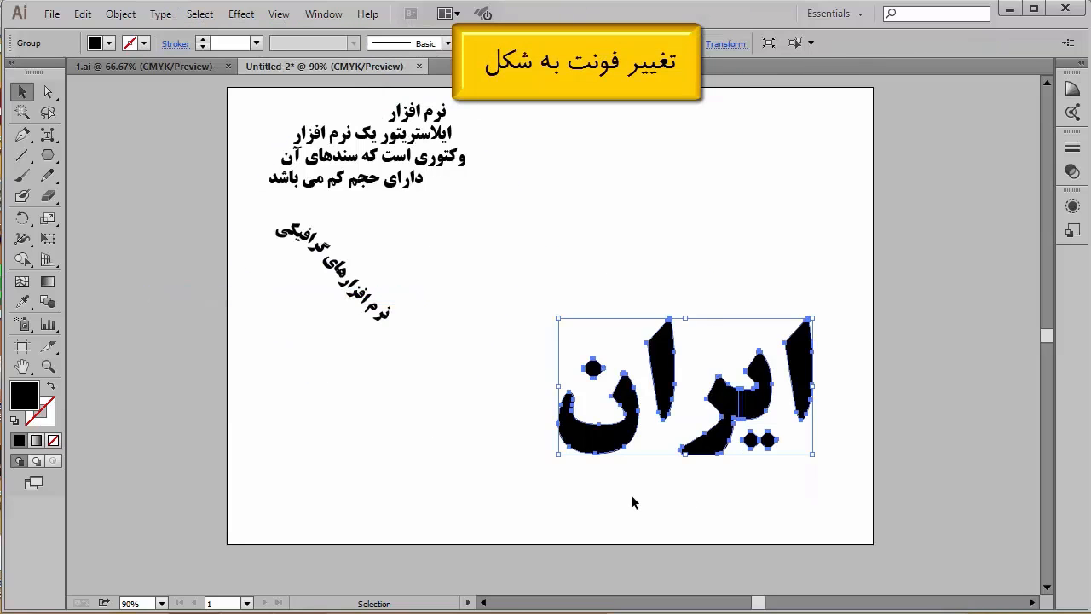
left_click(620, 467)
left_click(668, 398)
left_click_drag(667, 398, 626, 381)
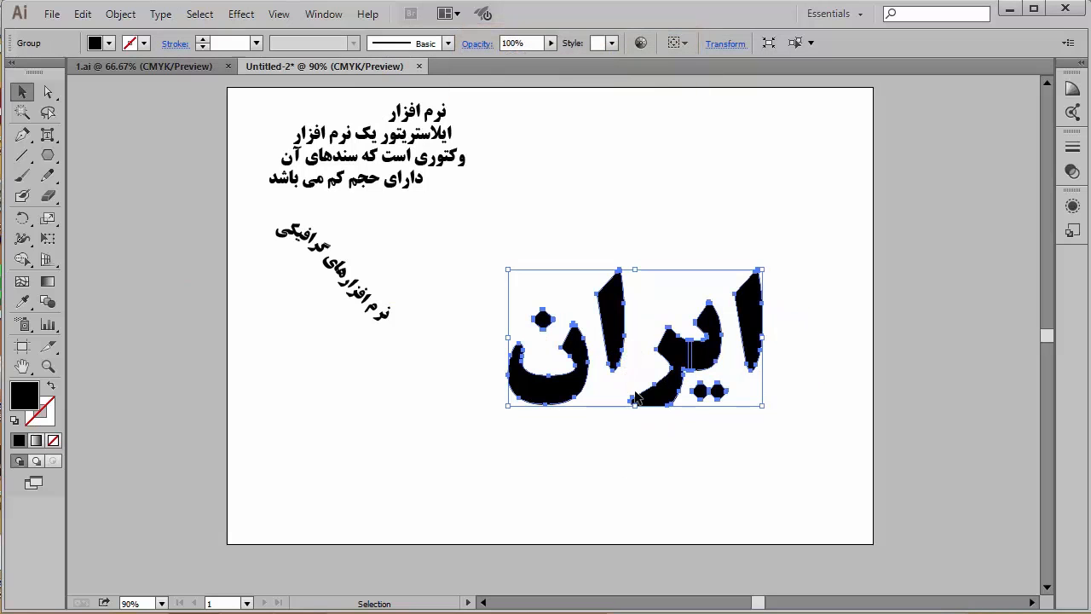
Step: Ungroup the outlined word "ایران" into separate letter shapes and clear the selection
left_click(119, 14)
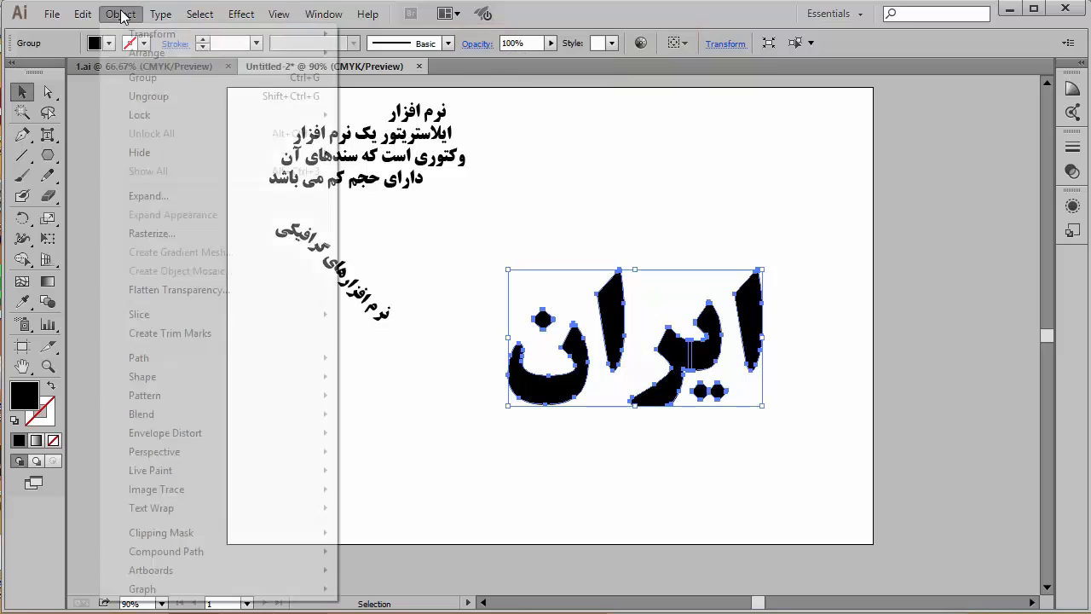
left_click(194, 103)
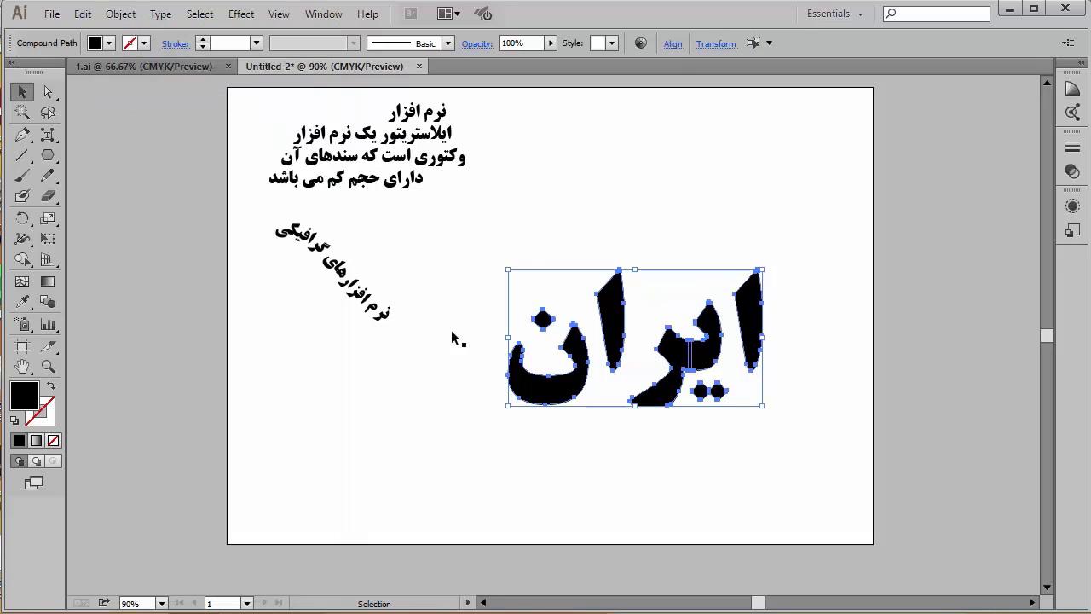
left_click(452, 436)
Step: Reshape the left edge of the second alef in the outlined word "ایران" by adjusting its anchor points with Direct Selection
left_click(623, 358)
key("a")
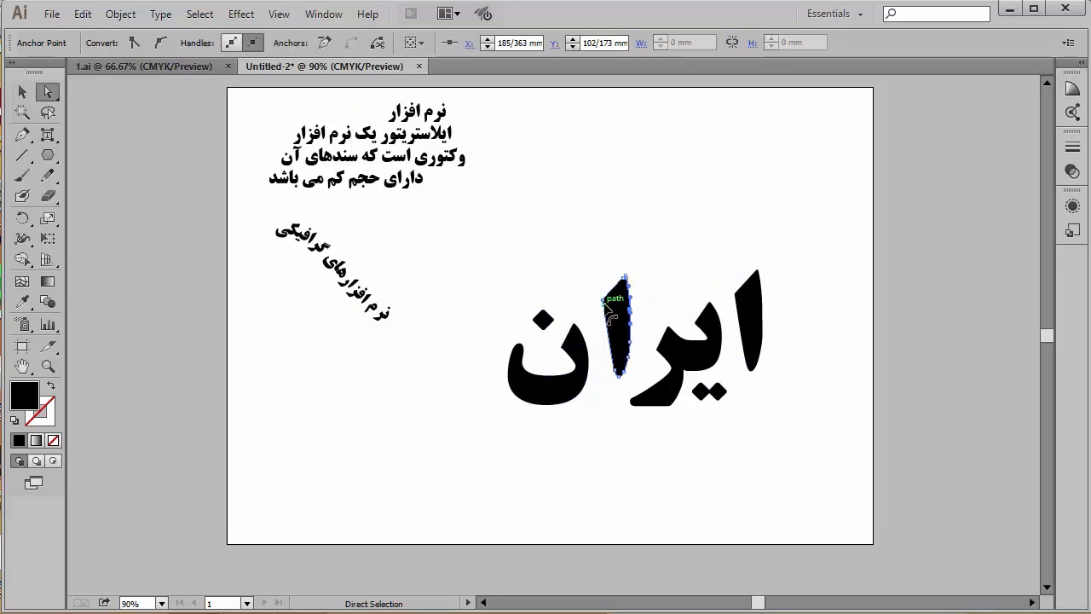
left_click_drag(610, 343, 602, 372)
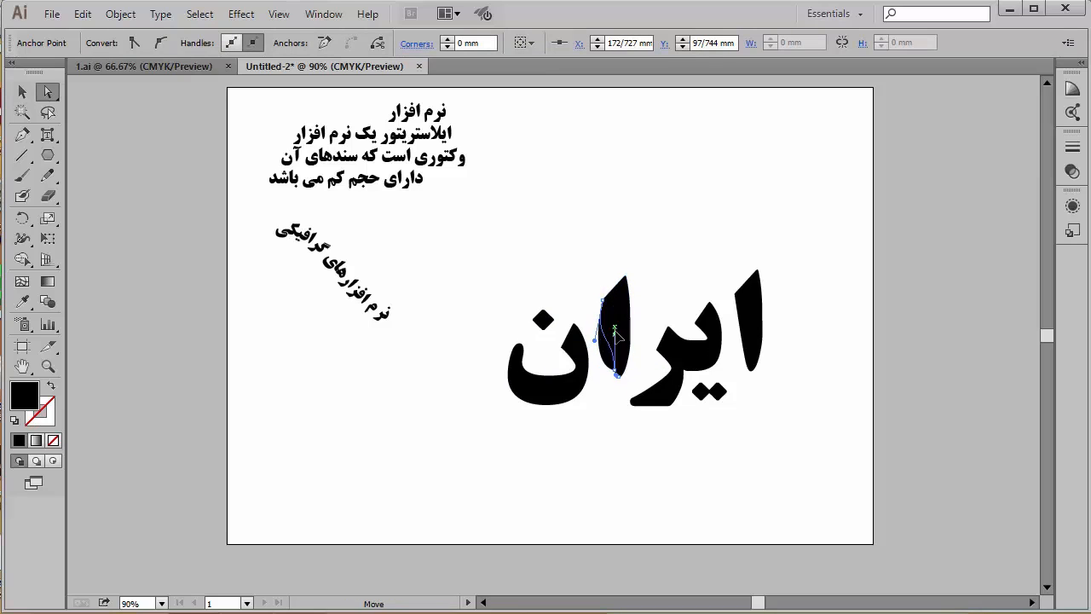
left_click_drag(615, 334, 615, 335)
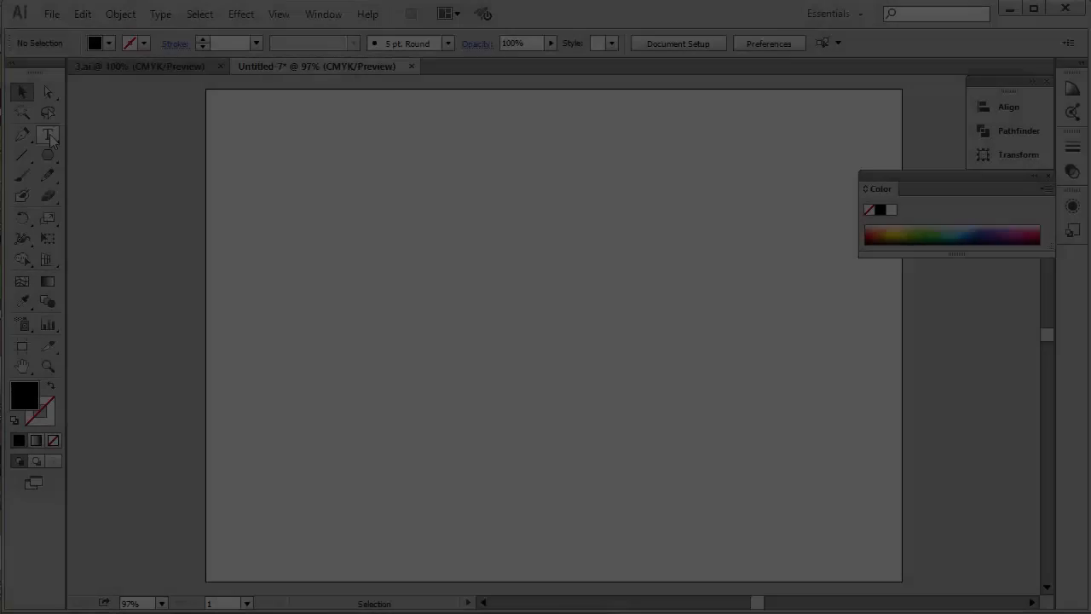
Step: Add two separate text lines on the new artboard, "ایران" and below it "پاینده مانی و جاودان"
left_click(48, 135)
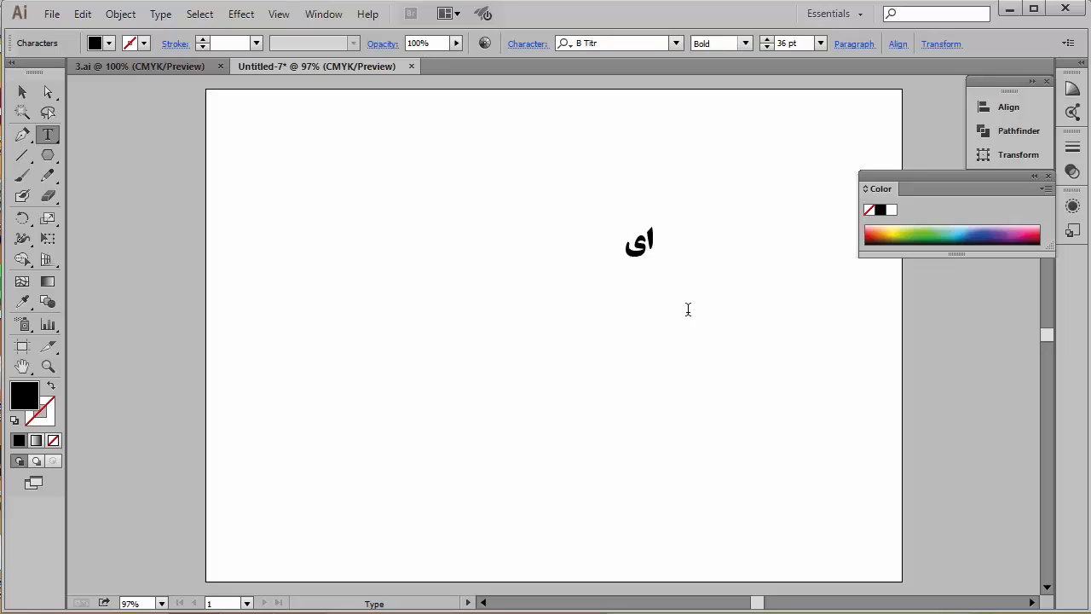
type("ران")
left_click(384, 267, "ctrl")
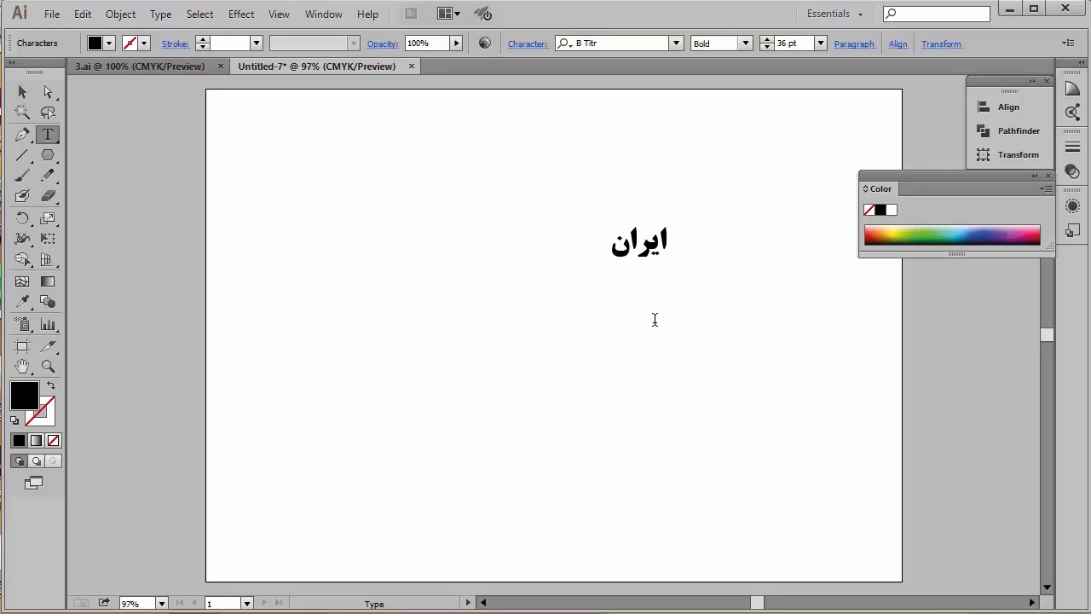
type("مانی و جاودان")
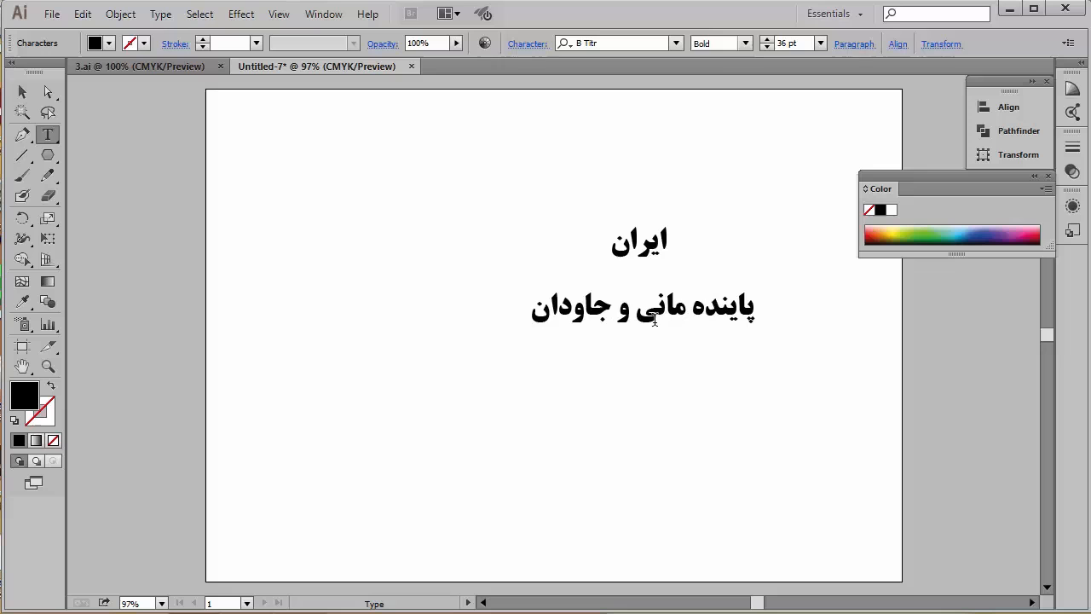
Step: Enlarge the word "ایران" to several times its size above the second text line
left_click(23, 92)
left_click(664, 242)
left_click_drag(672, 223, 824, 95)
Step: Enlarge the line "پاینده مانی و جاودان" and arrange it centred directly beneath the word "ایران" in the middle of the artboard
left_click(633, 324)
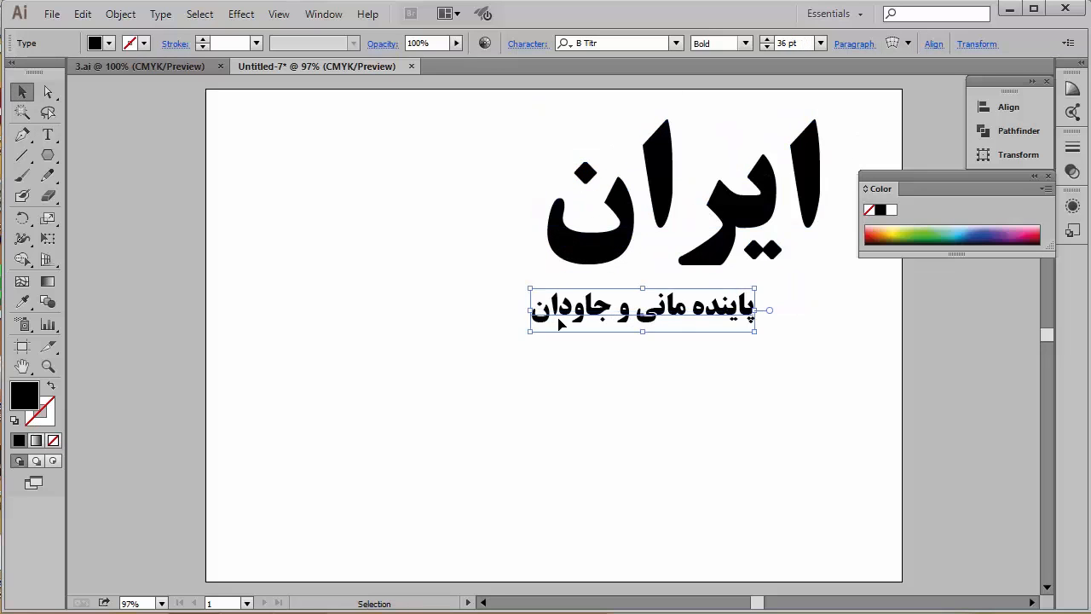
left_click_drag(527, 328, 409, 409)
left_click_drag(621, 317, 603, 396)
left_click_drag(711, 249, 563, 354)
left_click_drag(597, 407, 598, 412)
left_click(757, 341)
Step: Convert both text lines, "ایران" and "پاینده مانی و جاودان", to outlines
left_click_drag(797, 518, 300, 186)
left_click(167, 15)
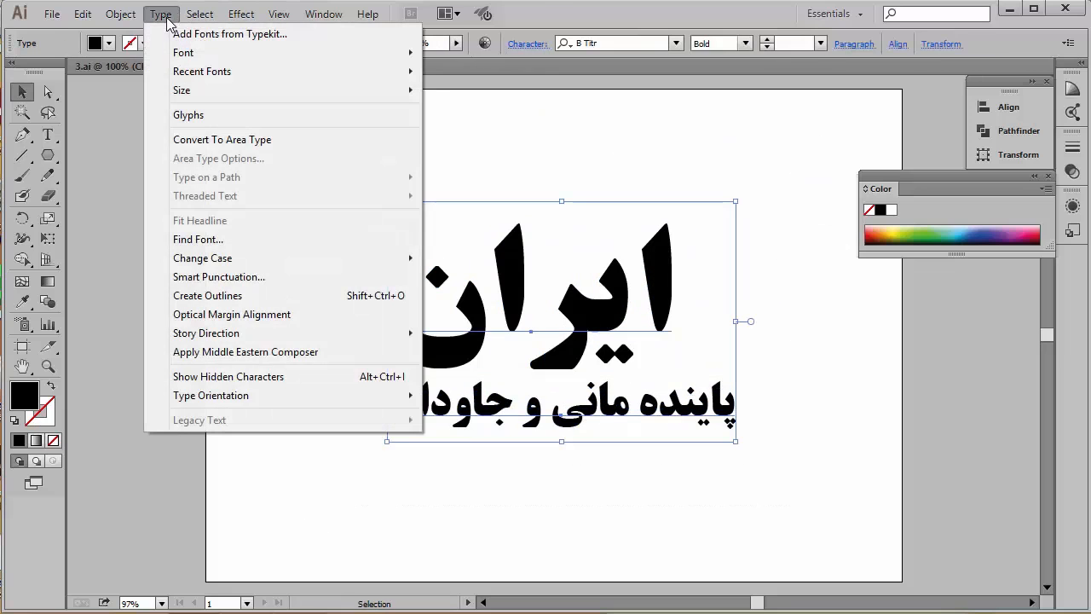
left_click(245, 297)
left_click(245, 298)
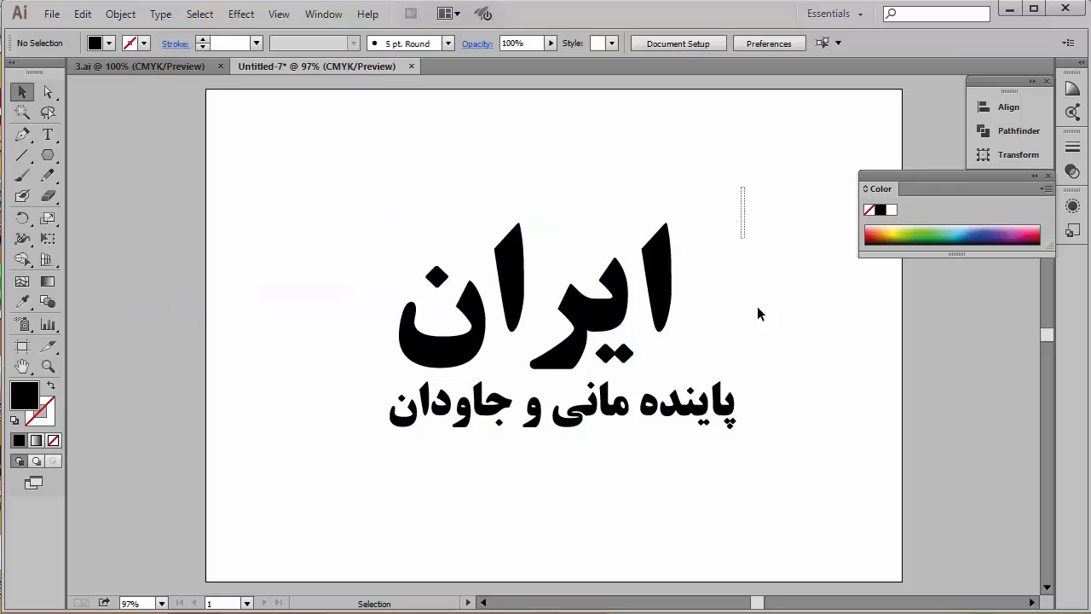
Step: Remove the fill from both outlined text lines and give them a dark blue 1 pt stroke
left_click_drag(757, 314, 407, 491)
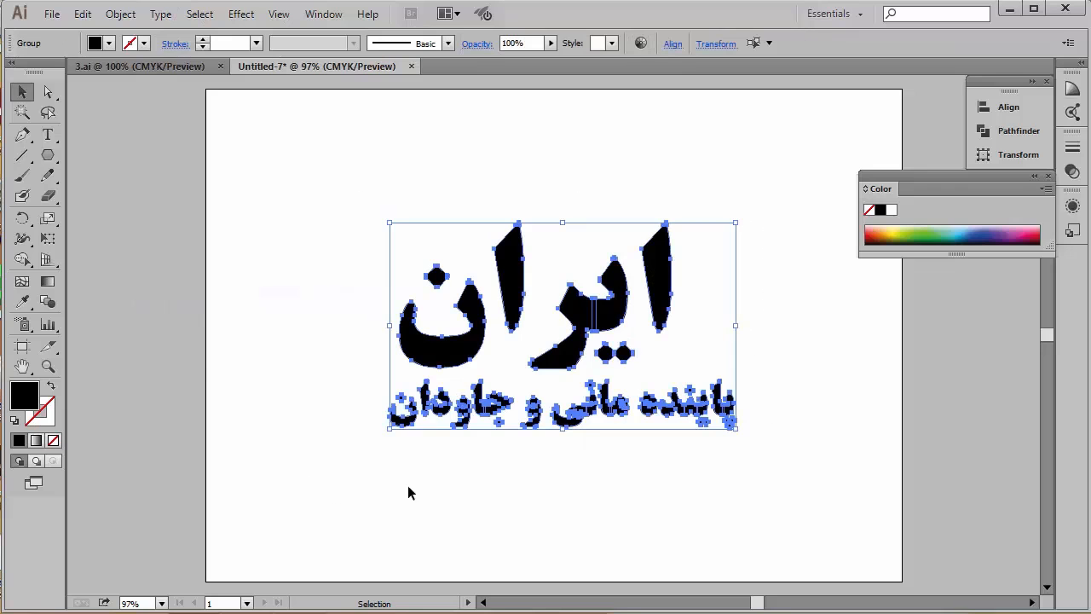
left_click(56, 445)
key("z")
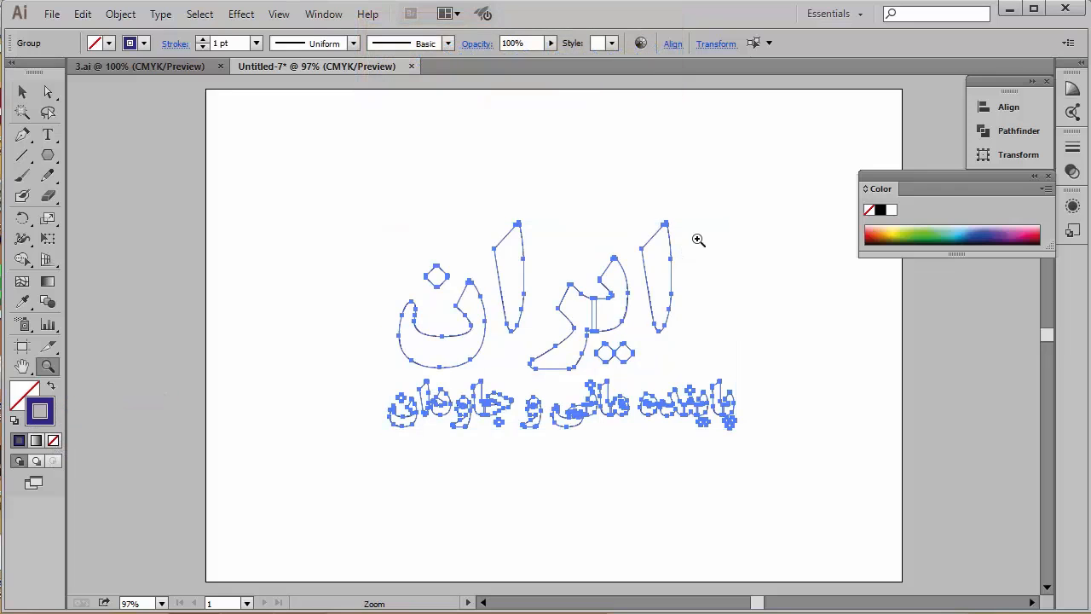
left_click_drag(687, 425, 336, 479)
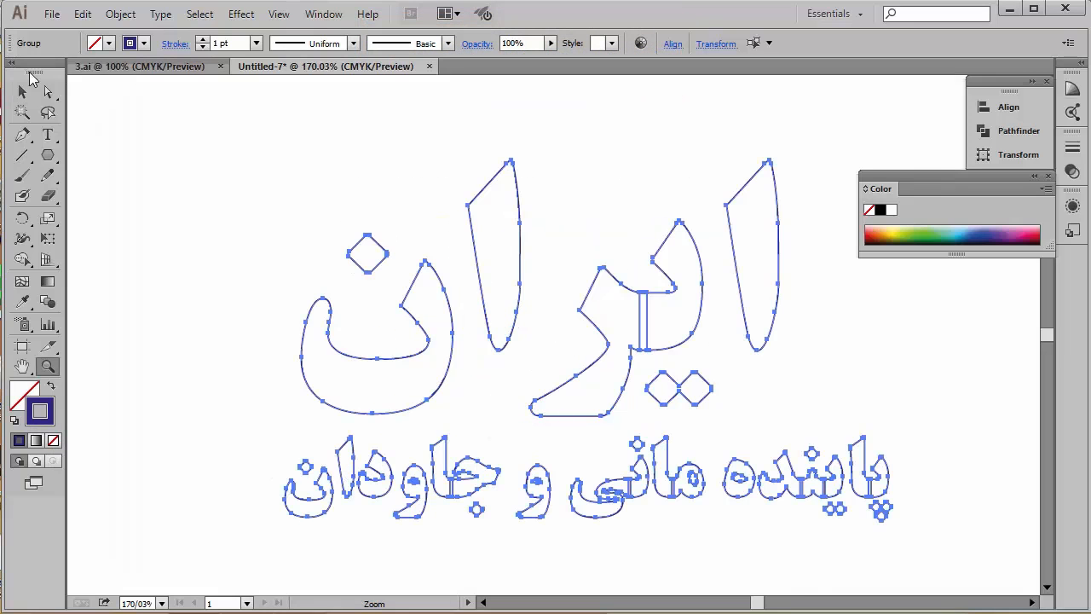
left_click(24, 97)
left_click(747, 541)
Step: Merge the overlapping pieces of the joined letters in both lines into single shapes with the Shape Builder tool
left_click_drag(22, 259, 105, 264)
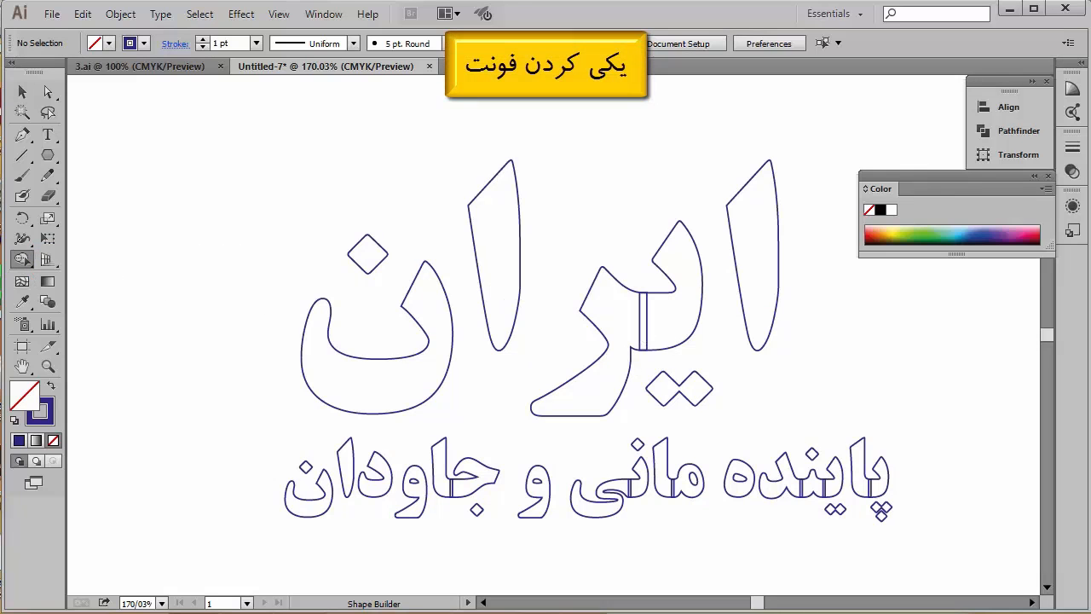
left_click(24, 97)
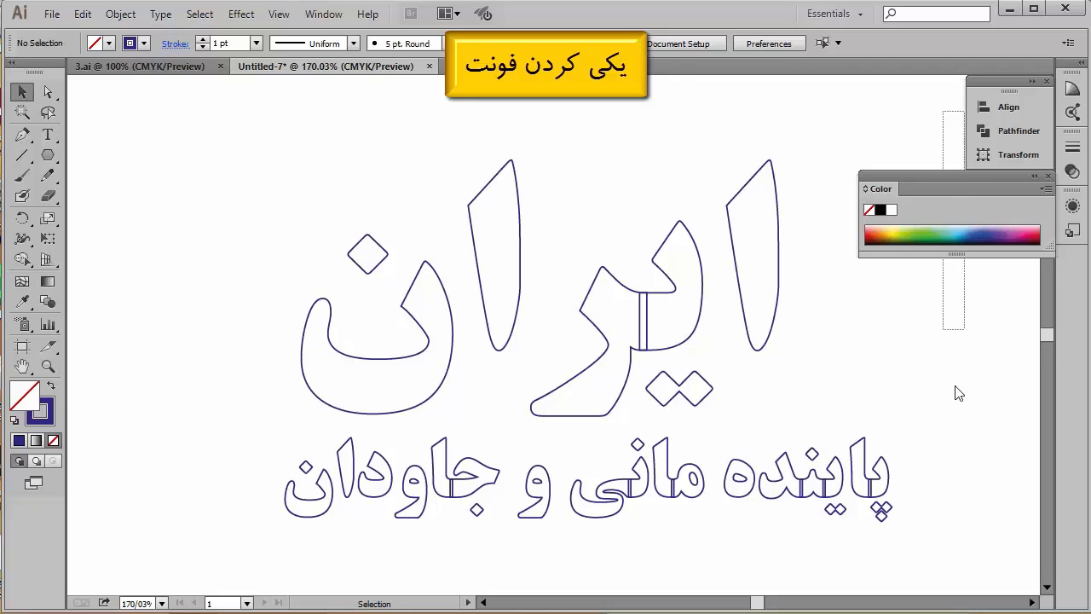
left_click_drag(943, 111, 205, 559)
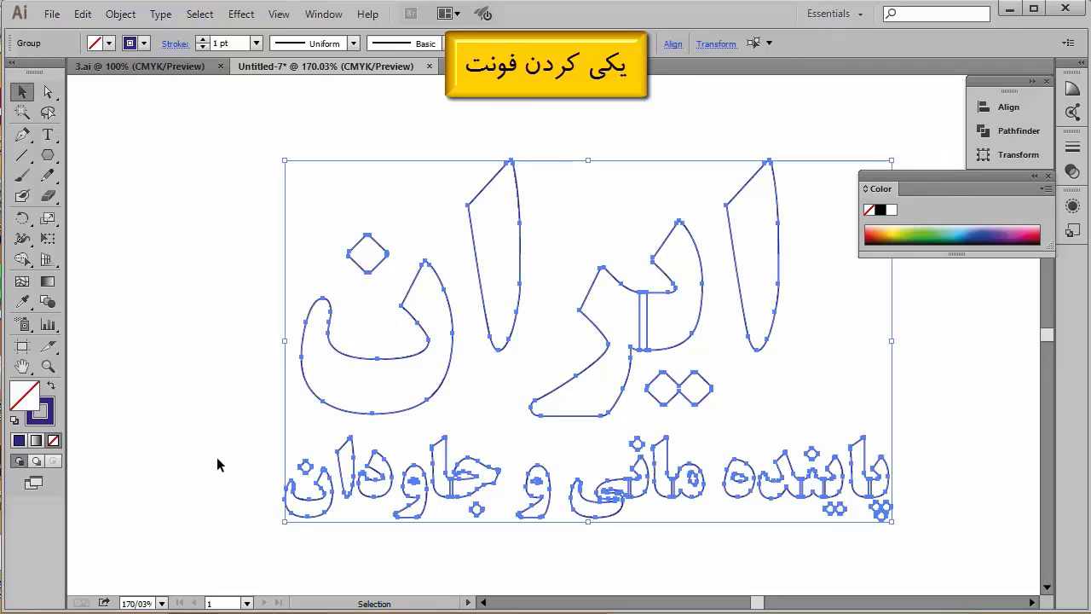
left_click(22, 259)
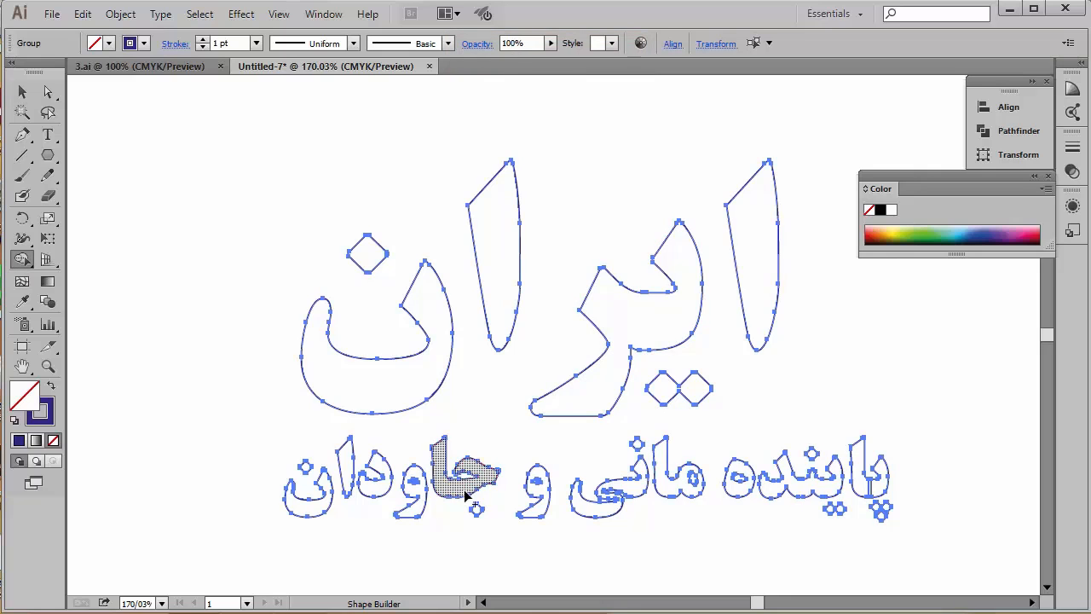
scroll(698, 343, "down", 5)
scroll(699, 343, "right", 5)
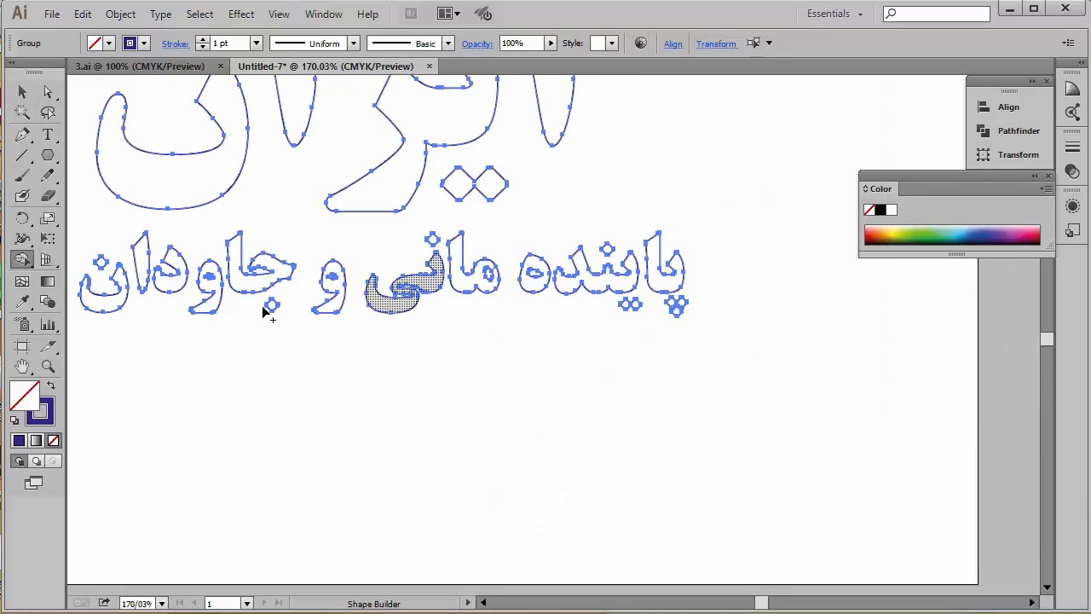
key("ctrl+1")
key("v")
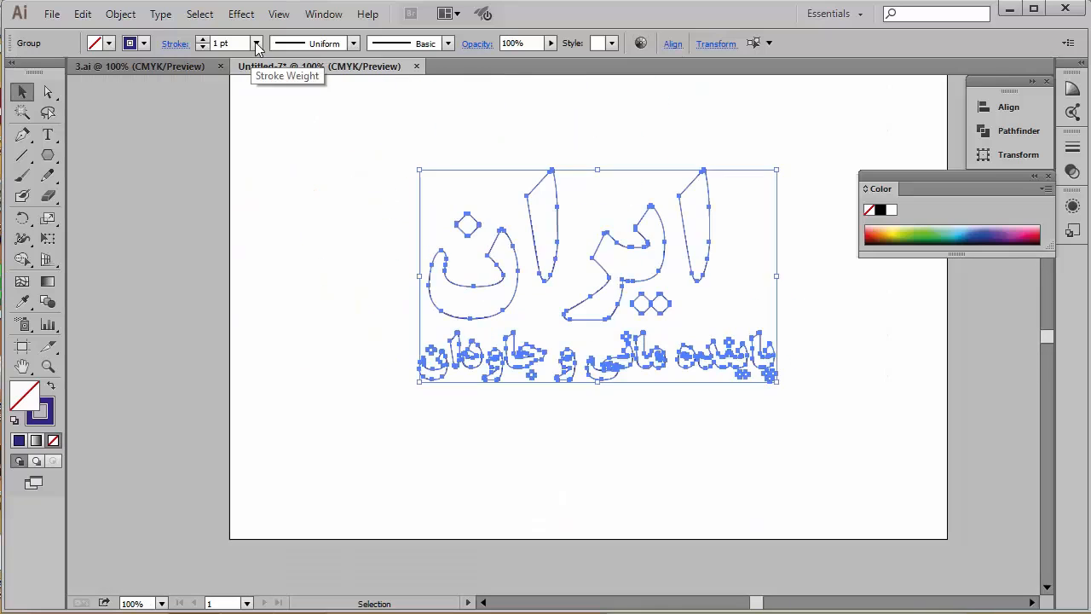
Step: Set the stroke weight of the word "ایران" to 5 pt
left_click(269, 176)
left_click(638, 287)
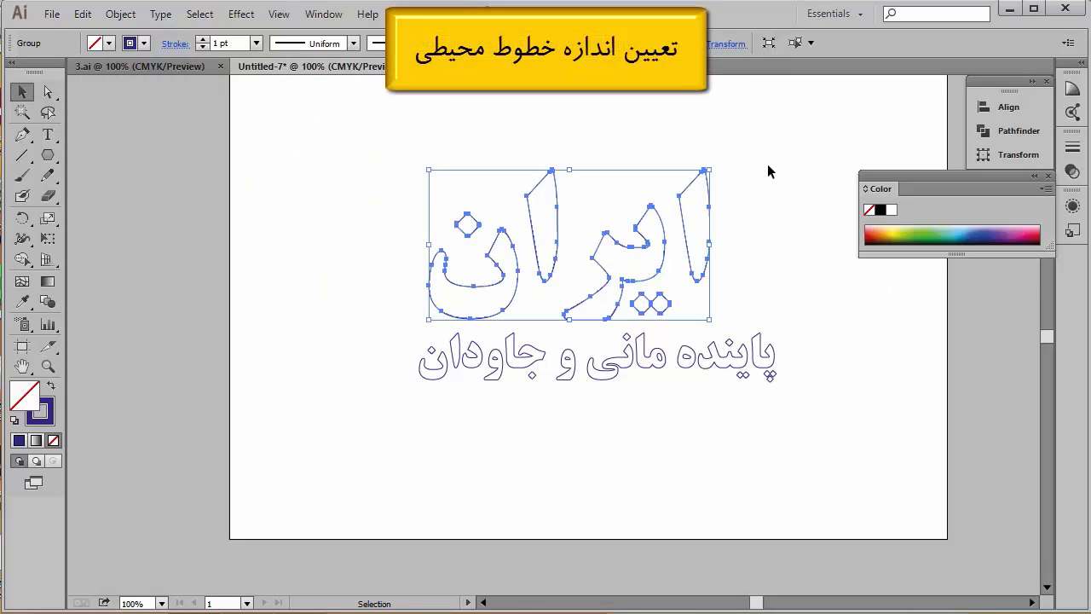
left_click(256, 42)
left_click(278, 194)
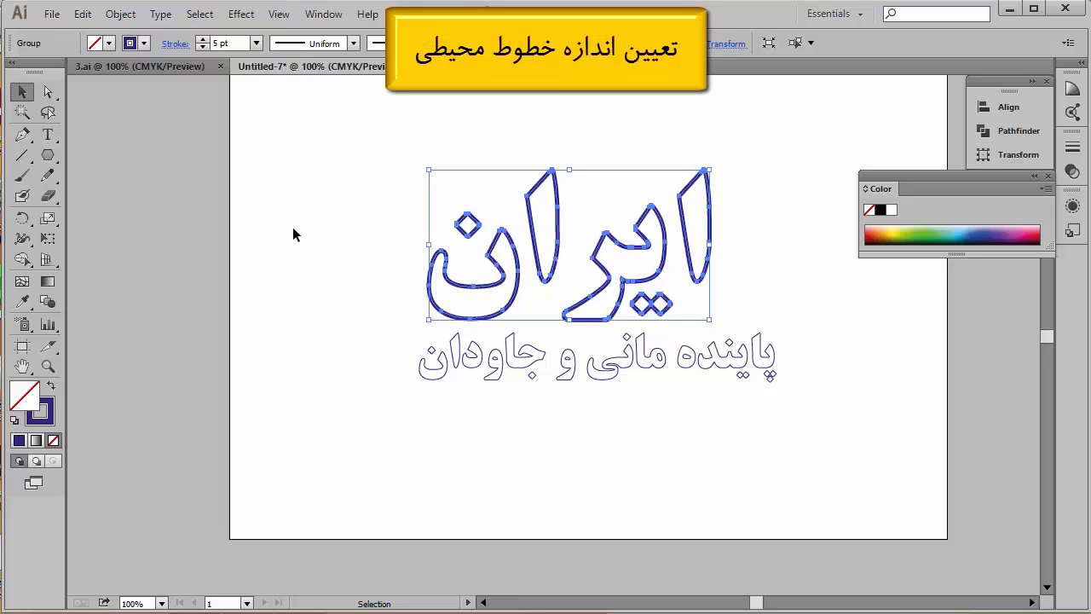
Step: Set the stroke weight of the line "پاینده مانی و جاودان" to 2 pt
left_click(292, 233)
mouse_move(791, 323)
left_mouse_down()
mouse_move(536, 406)
mouse_move(368, 396)
left_mouse_up()
left_click(255, 43)
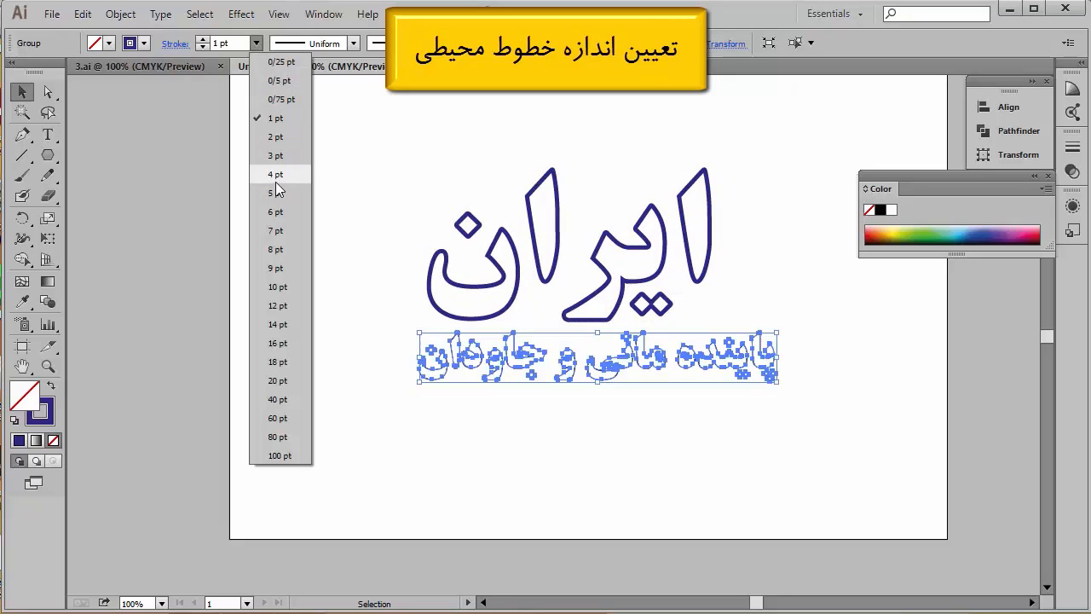
left_click(275, 137)
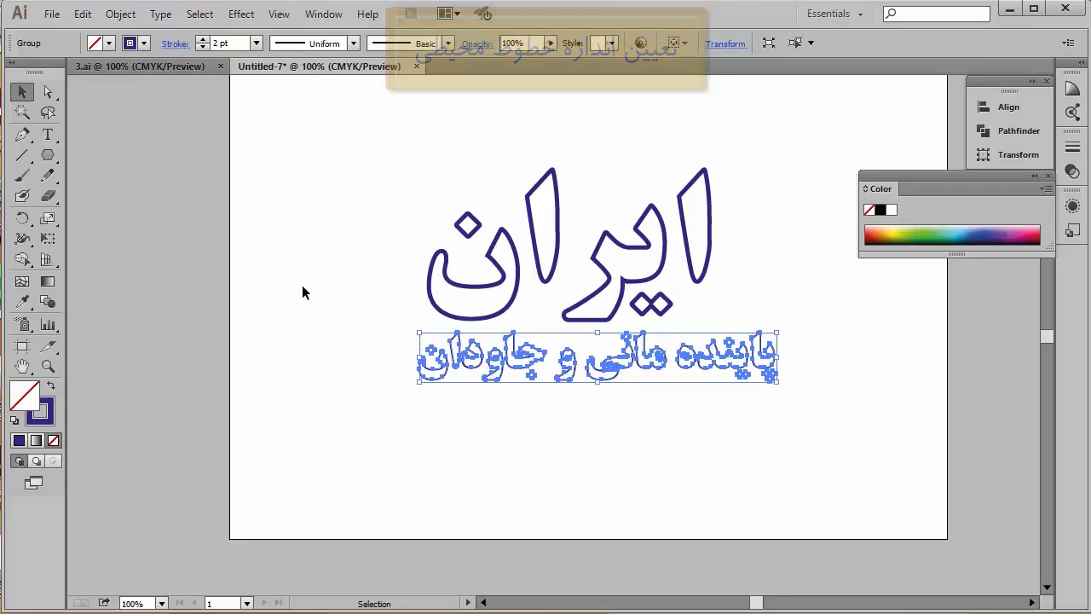
Step: Copy both outlined text lines and paste a duplicate of them onto the artboard
mouse_move(810, 132)
left_mouse_down()
mouse_move(547, 440)
mouse_move(329, 433)
left_mouse_up()
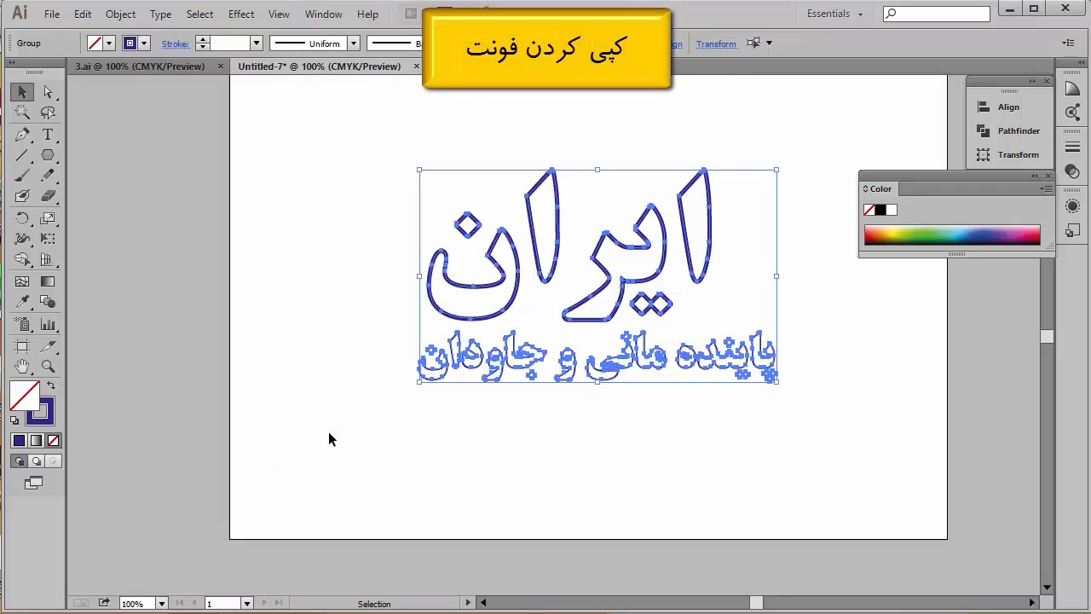
left_click(89, 15)
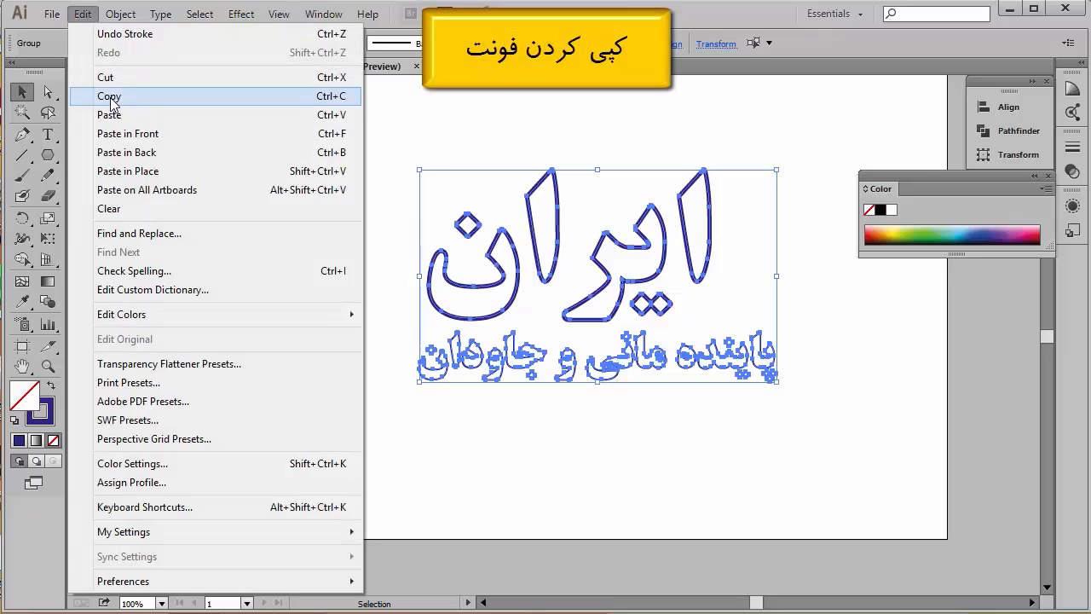
left_click(108, 96)
left_click(83, 14)
left_click(109, 114)
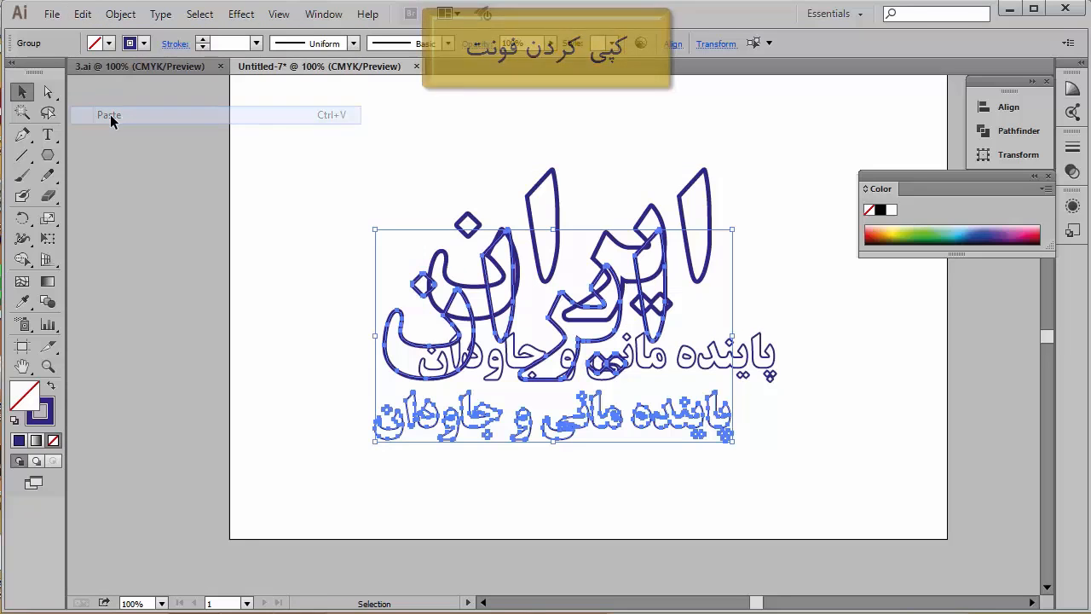
Step: Give the pasted duplicate no stroke and a C=85 M=50 Y=0 K=0 blue fill, and place it exactly over the original outlines
left_click(108, 42)
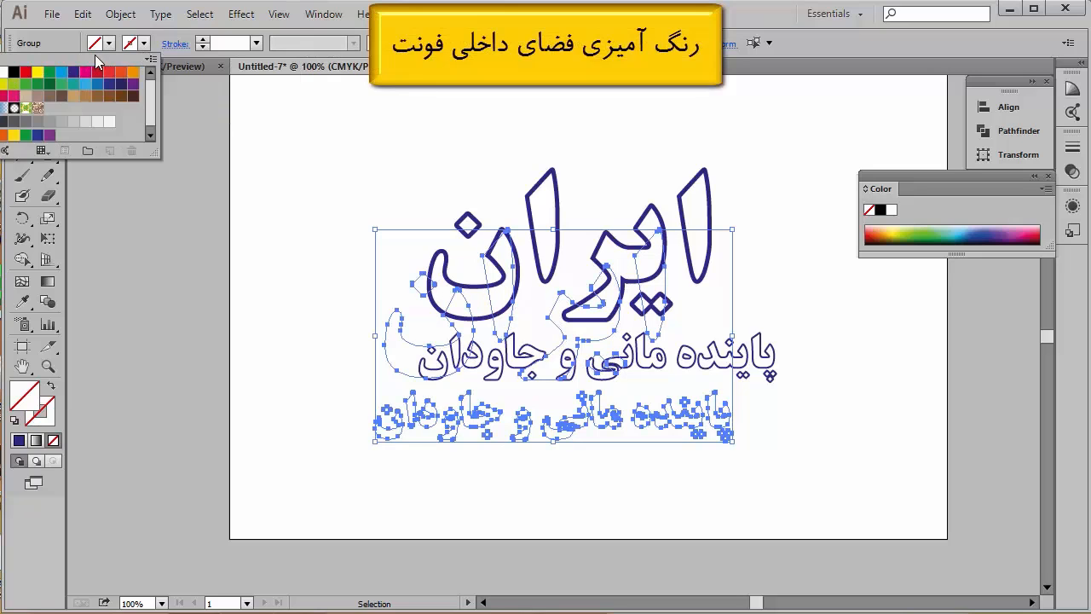
left_click(98, 85)
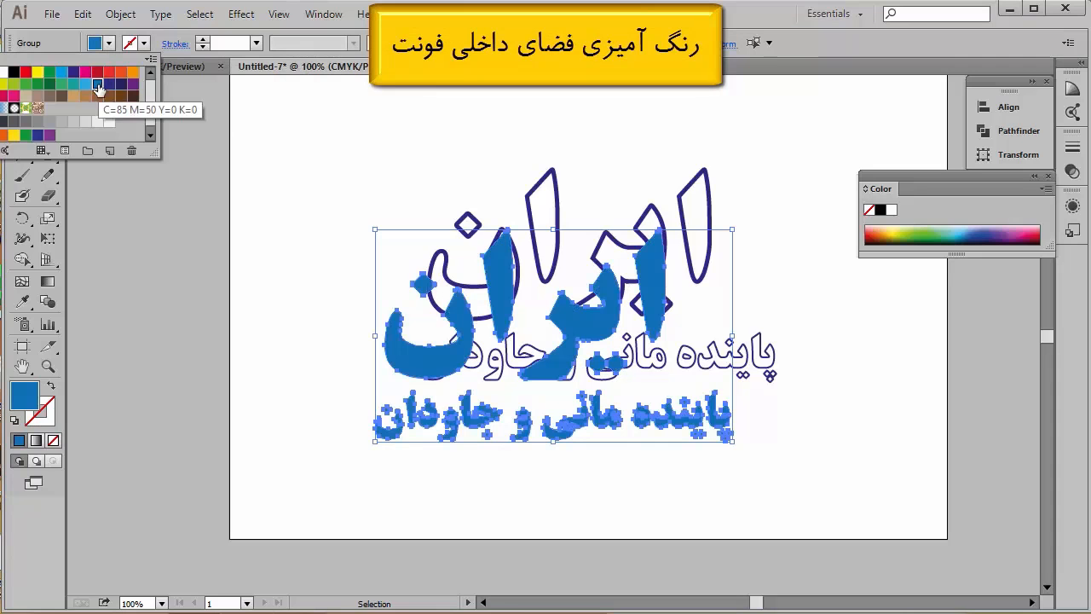
left_click(583, 312)
left_click_drag(602, 333, 646, 272)
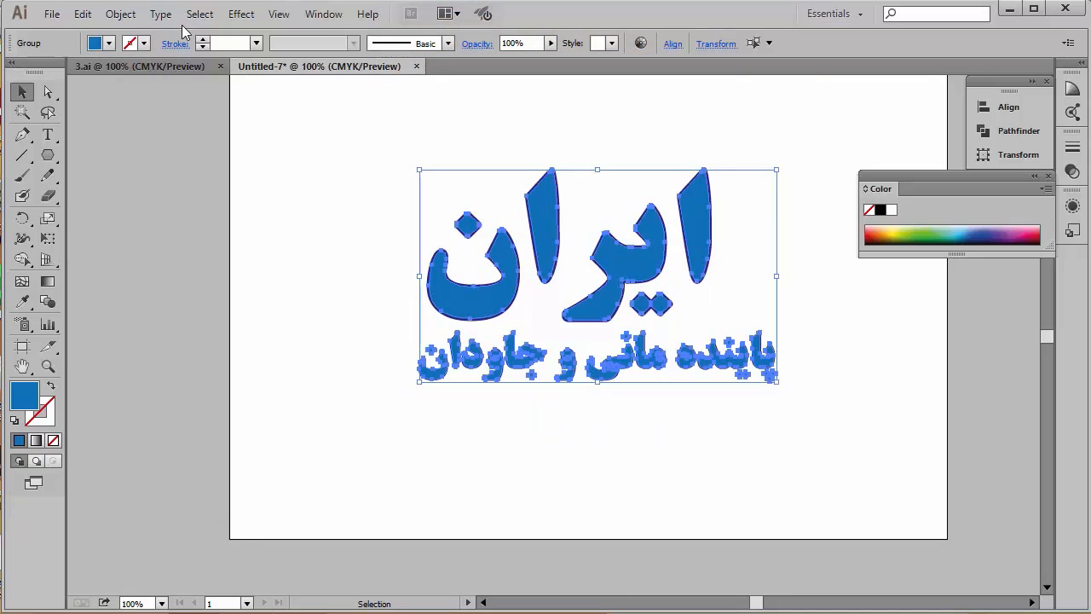
Step: Apply the Scribble effect to the blue lettering with the Tight preset and an angle of 45°
left_click(241, 14)
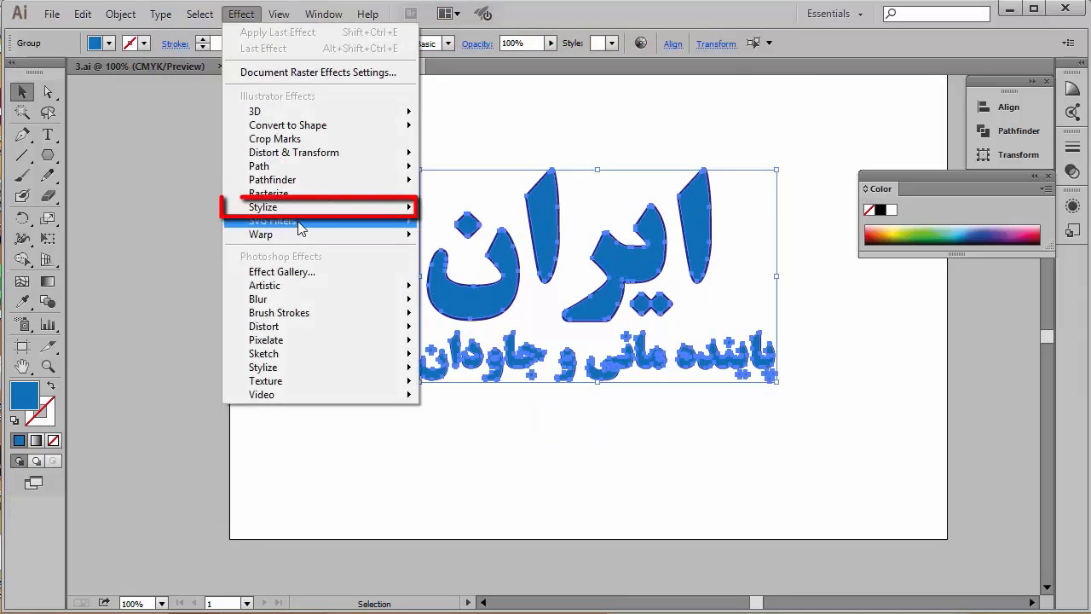
mouse_move(307, 210)
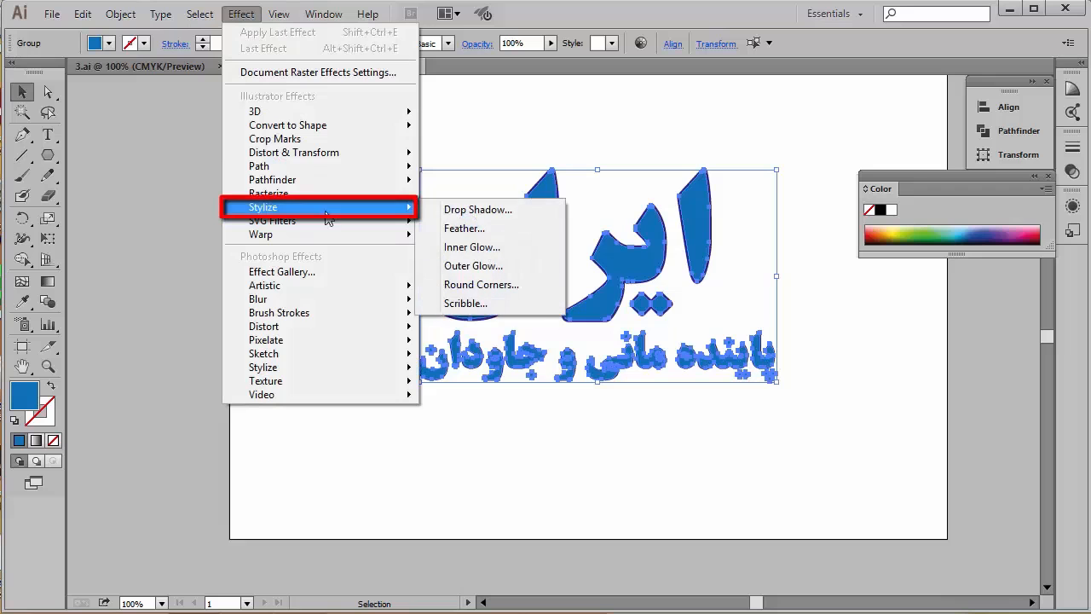
left_click(508, 304)
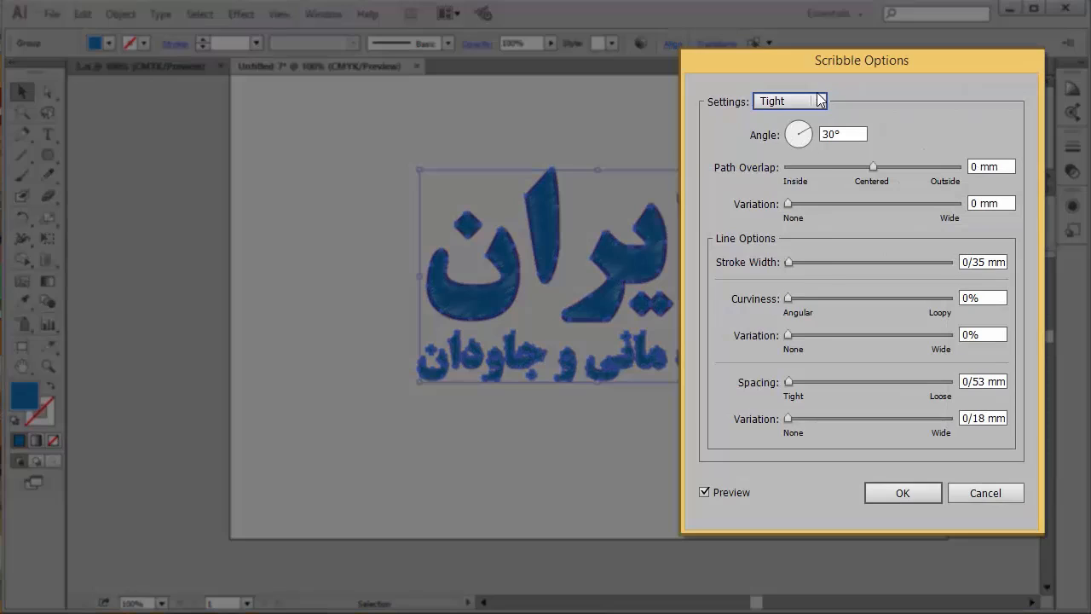
left_click(818, 101)
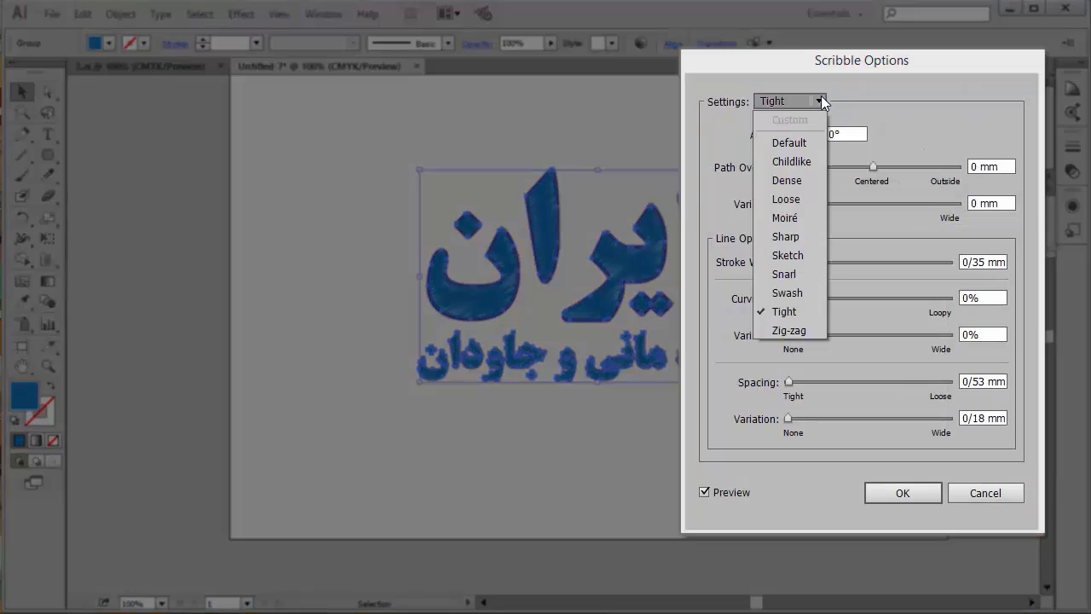
left_click(798, 311)
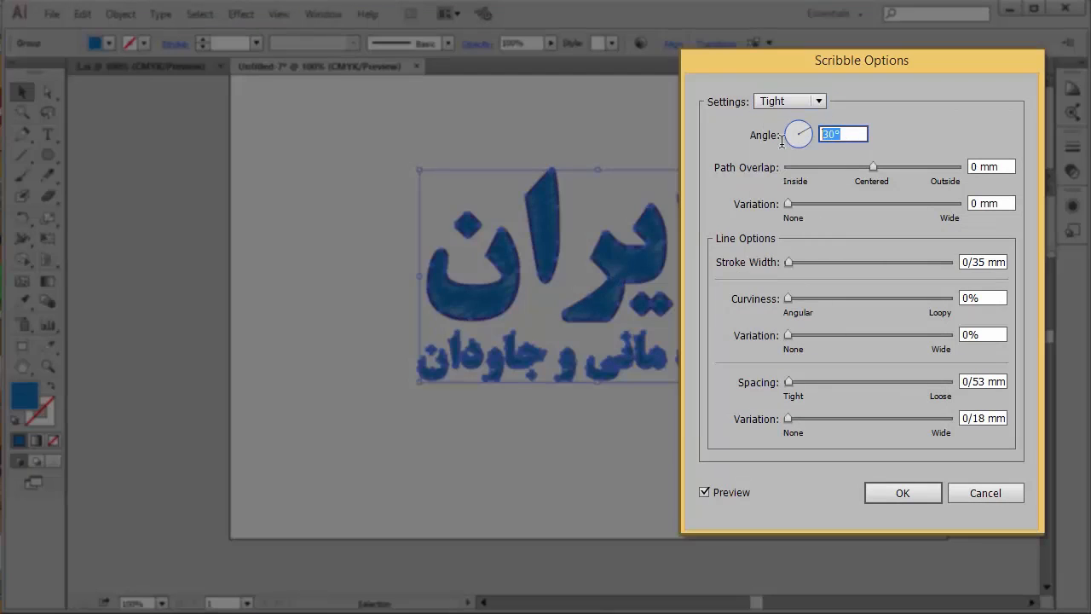
type("45")
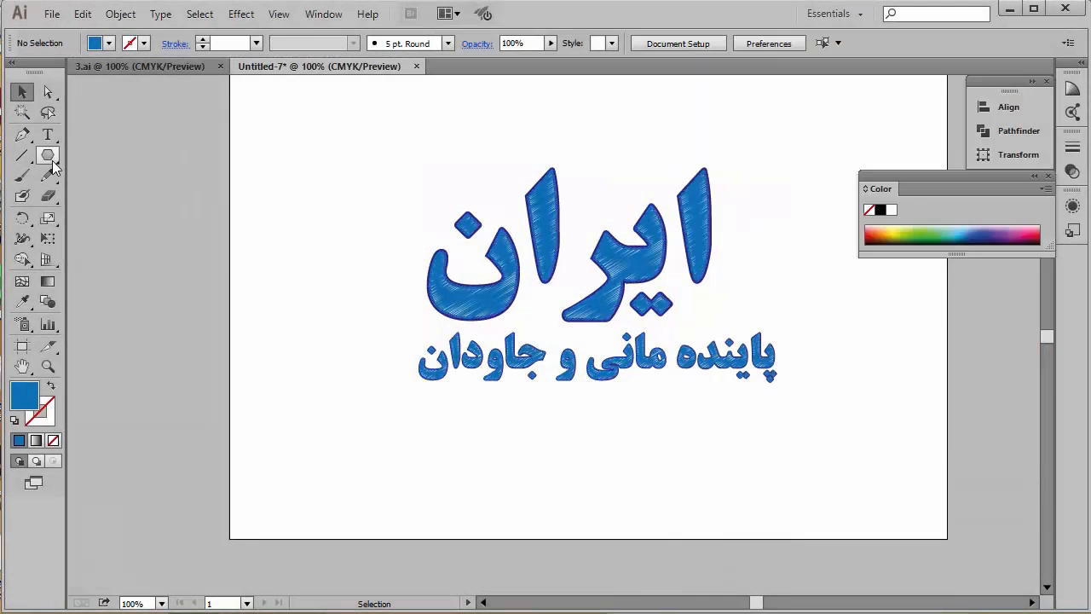
Step: Draw a rectangle about 175 × 103 mm around both text lines, with no fill and no stroke
left_click(53, 160)
left_click(123, 157)
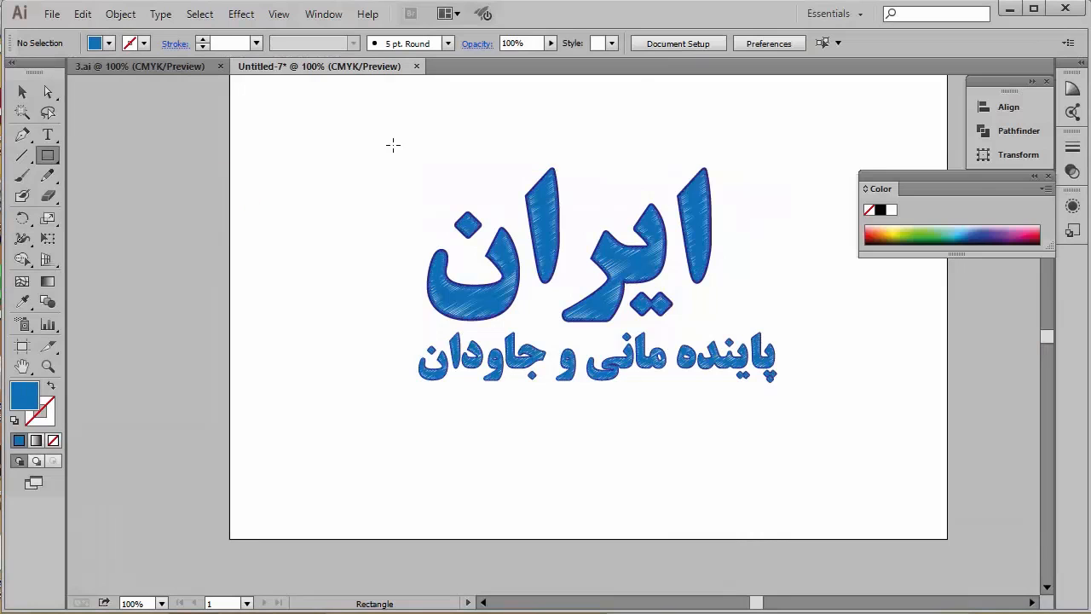
mouse_move(390, 151)
left_mouse_down()
mouse_move(393, 185)
mouse_move(725, 402)
mouse_move(794, 401)
left_mouse_up()
key("slash")
key("v")
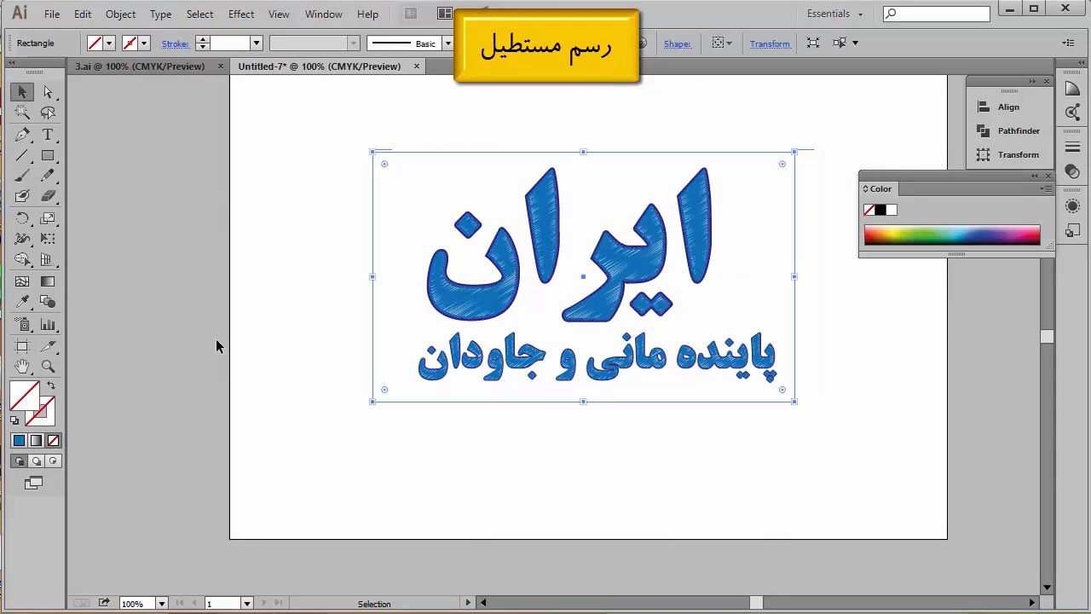
Step: Convert the rectangle to a gradient mesh with 4 rows, 4 columns and Flat appearance, and place it behind the lettering
left_click(116, 15)
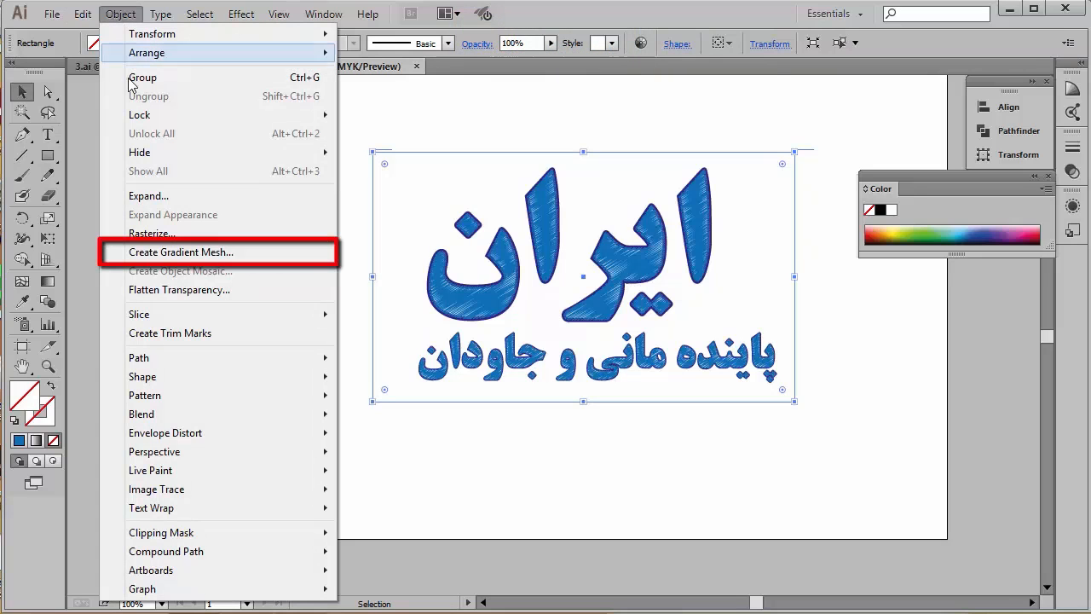
left_click(231, 254)
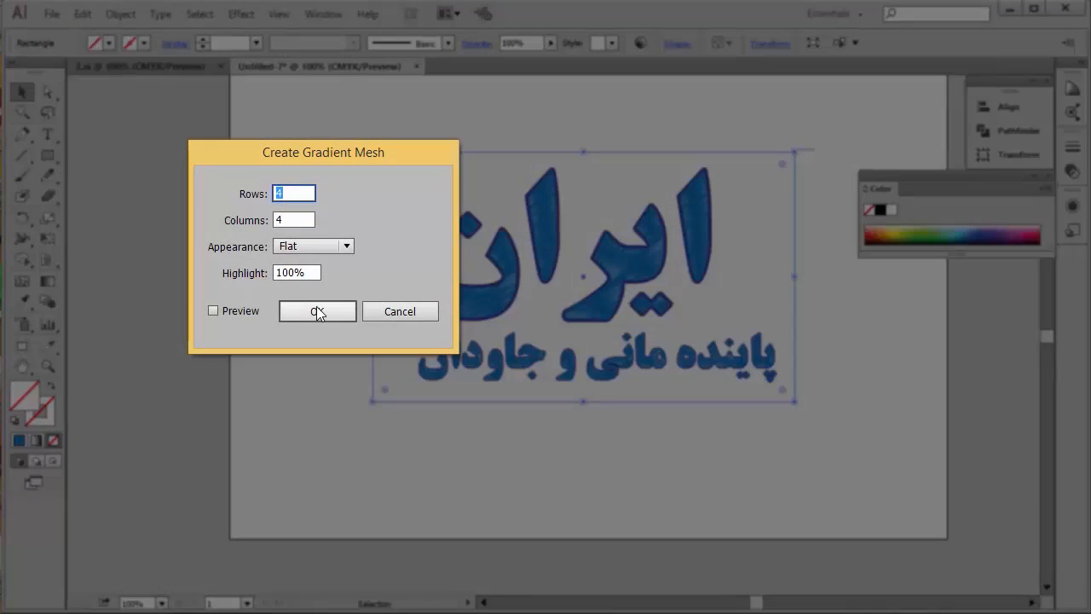
left_click(315, 311)
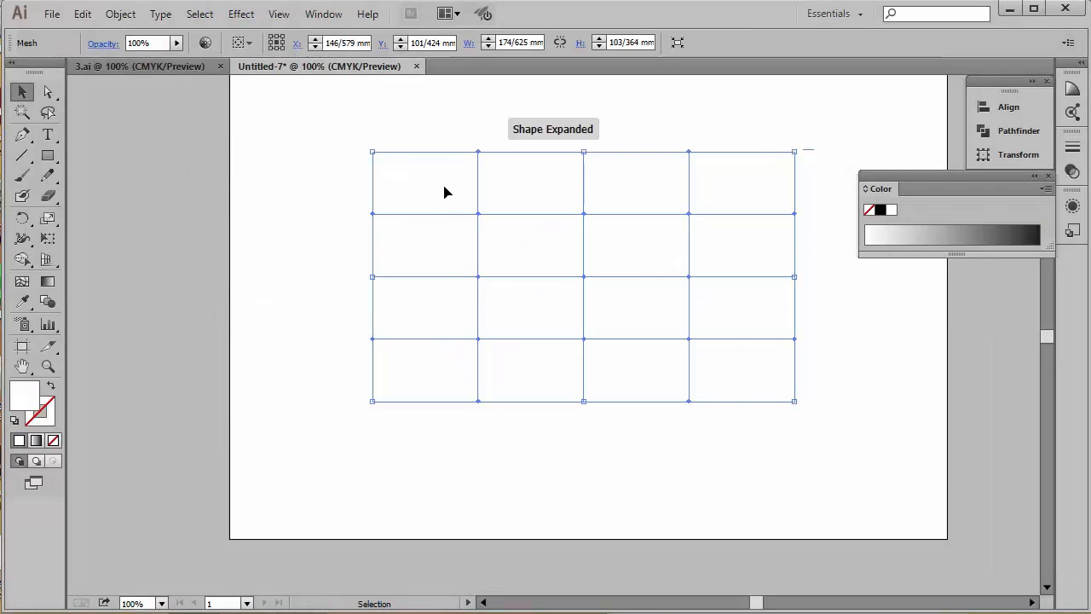
right_click(444, 189)
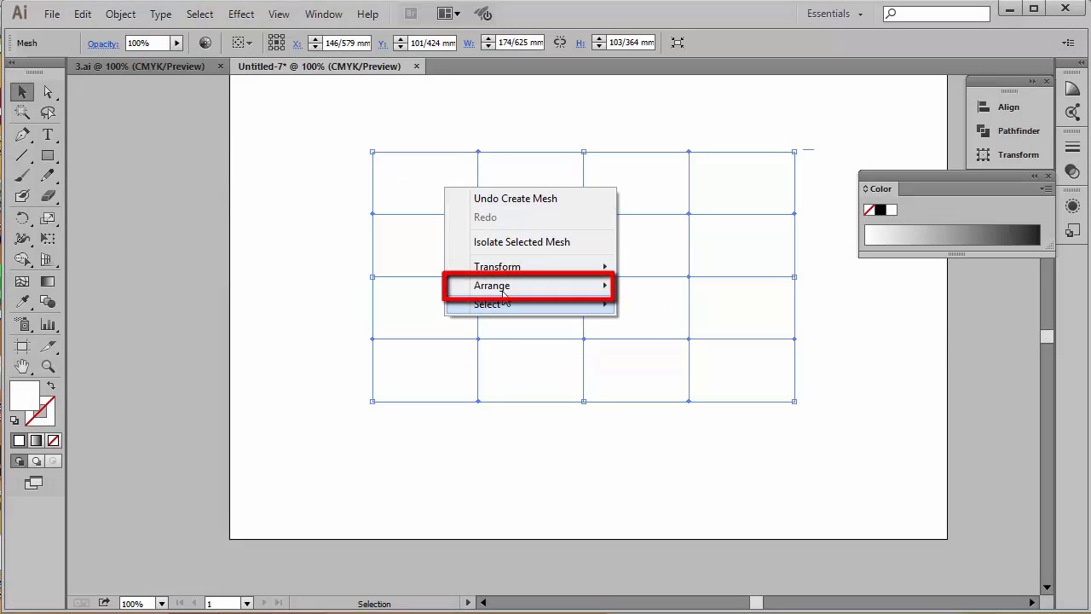
mouse_move(503, 287)
left_click(656, 342)
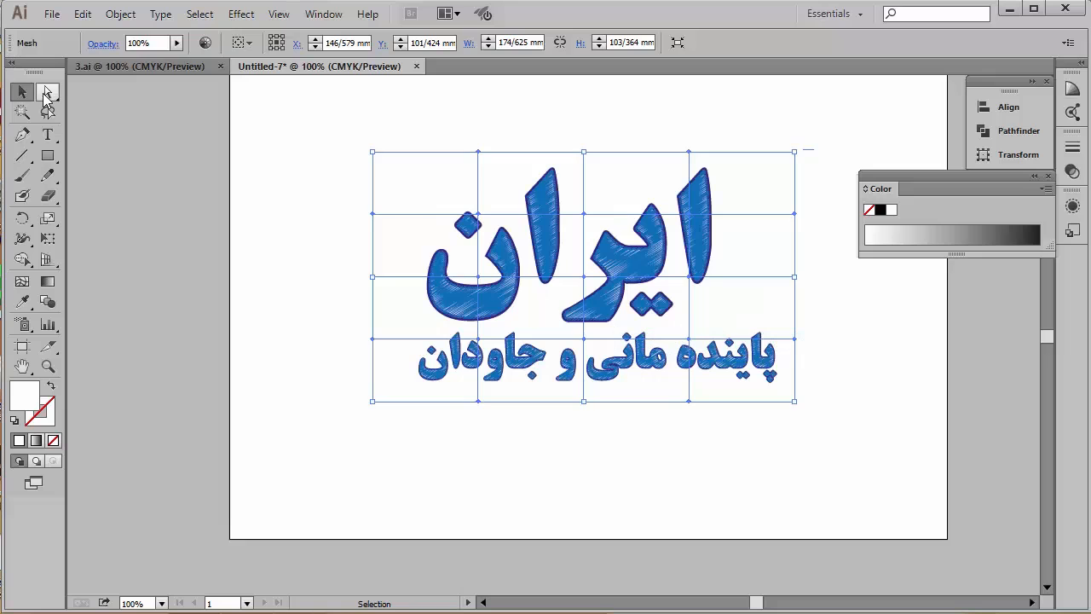
Step: Color the mesh point where the first inner column line meets the mesh's upper edge with green #1A8907
left_click(46, 93)
left_click(478, 152)
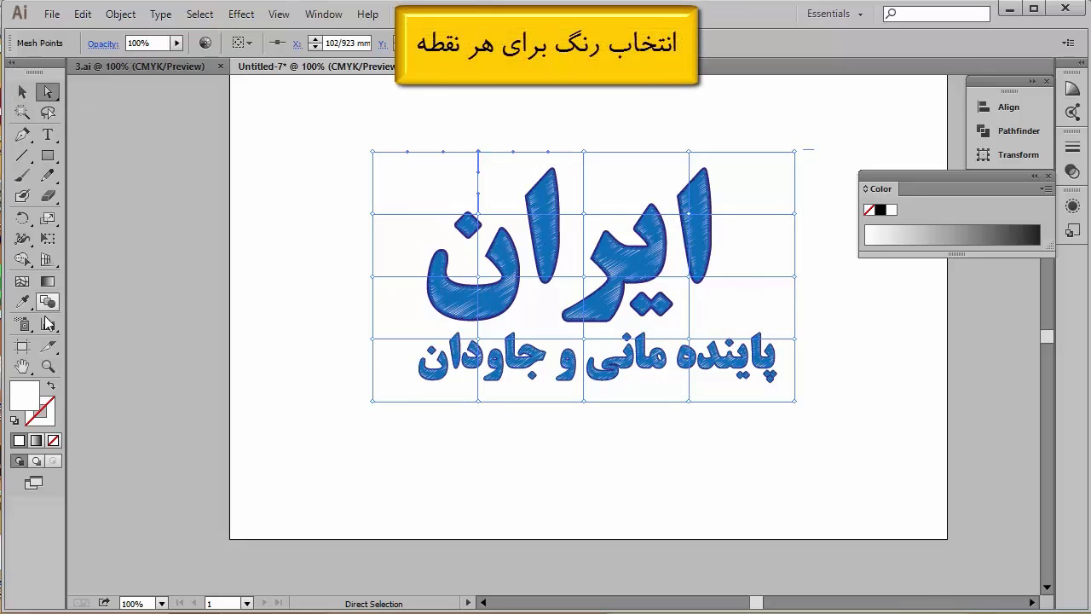
double_click(30, 398)
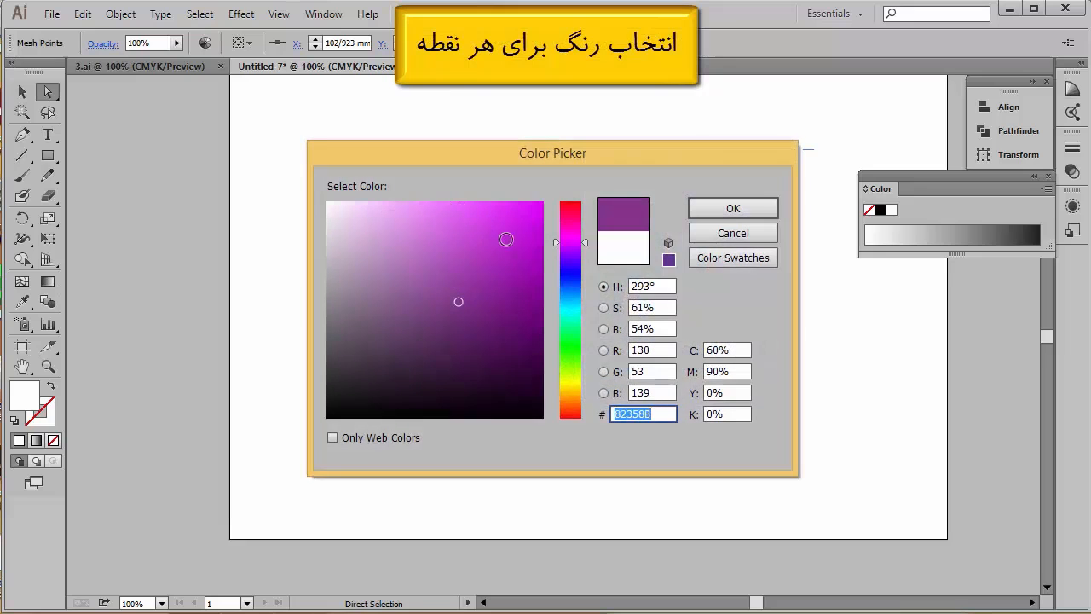
left_click(568, 348)
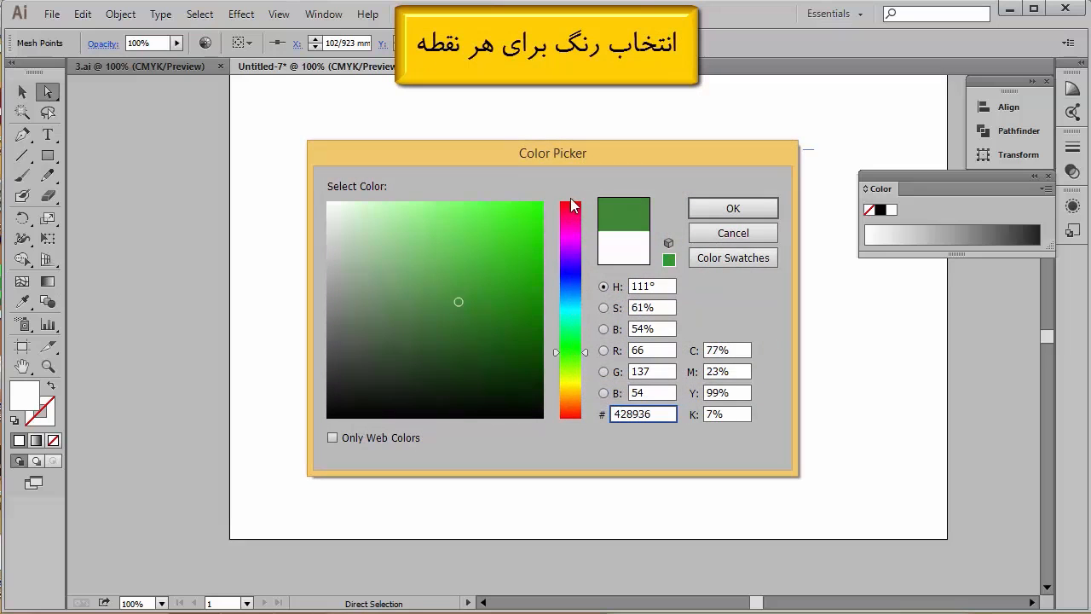
left_click_drag(525, 315, 534, 300)
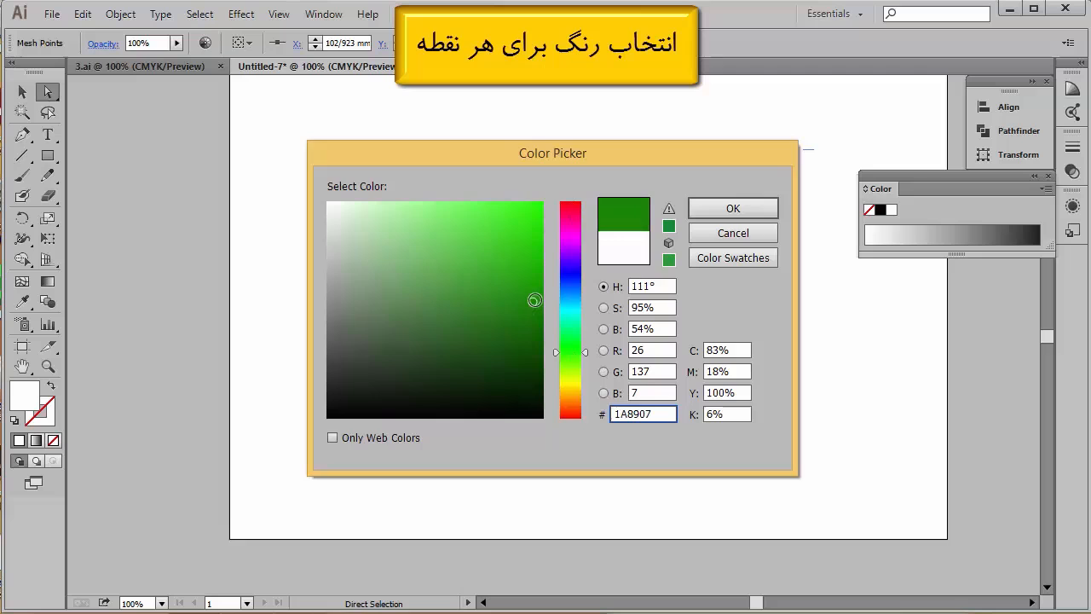
left_click(724, 209)
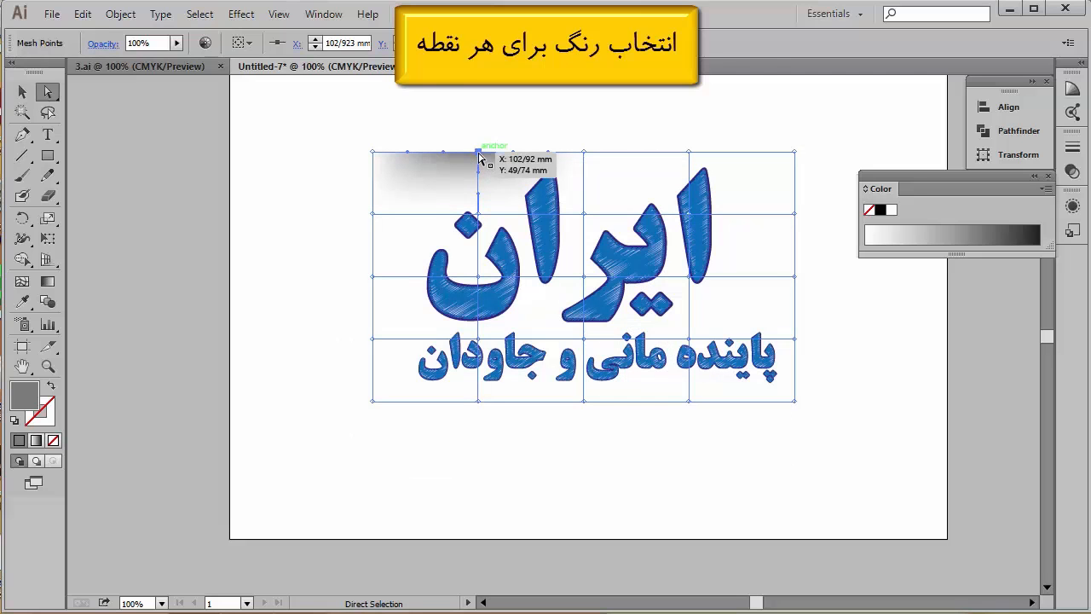
Step: Set the selected upper-edge mesh point to the green swatch C=85 M=10 Y=100 K=10
double_click(31, 393)
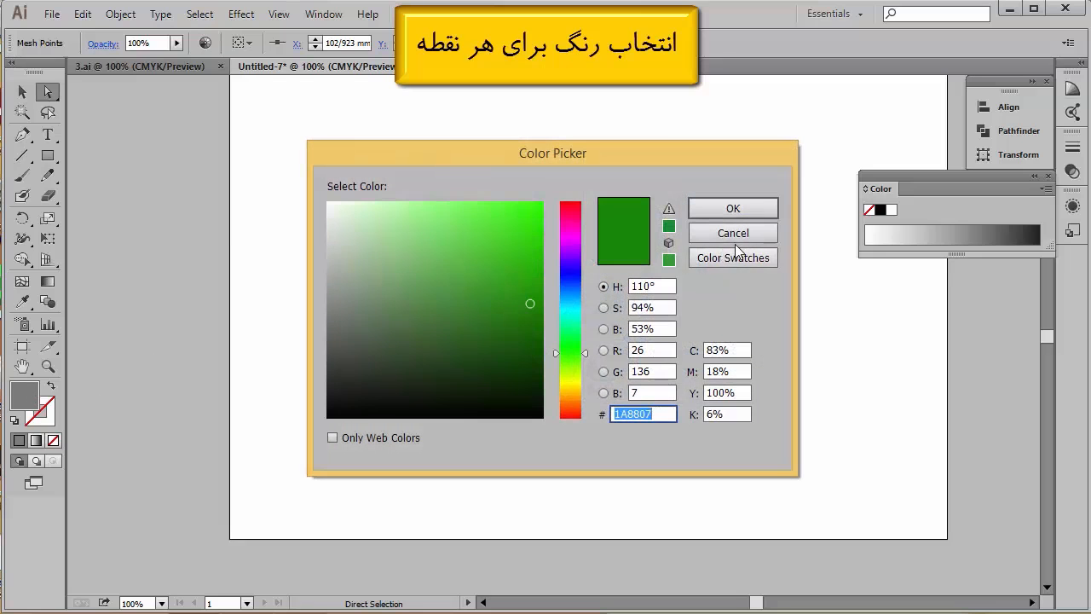
left_click(726, 256)
left_click(571, 266)
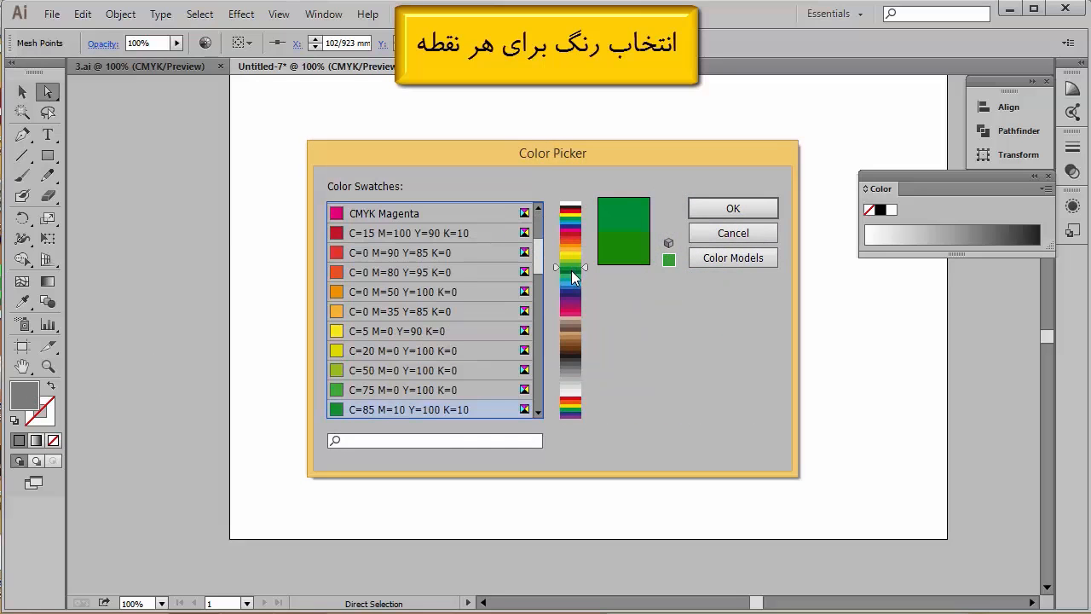
left_click(731, 208)
Step: Color the mesh point where the third inner column line meets the mesh's upper edge with a red swatch
left_click(689, 151)
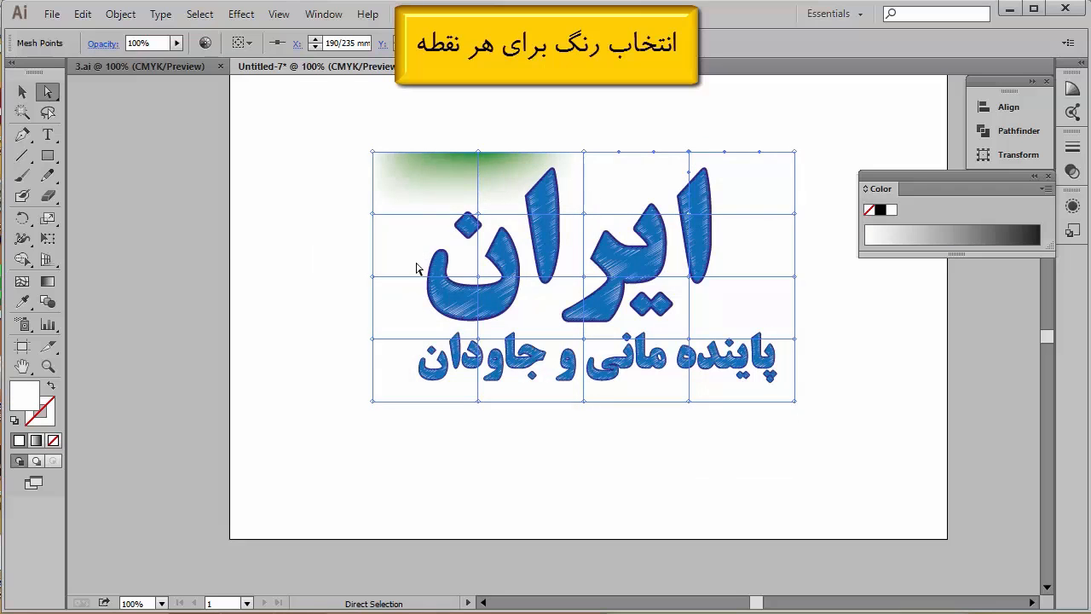
double_click(25, 394)
left_click(713, 258)
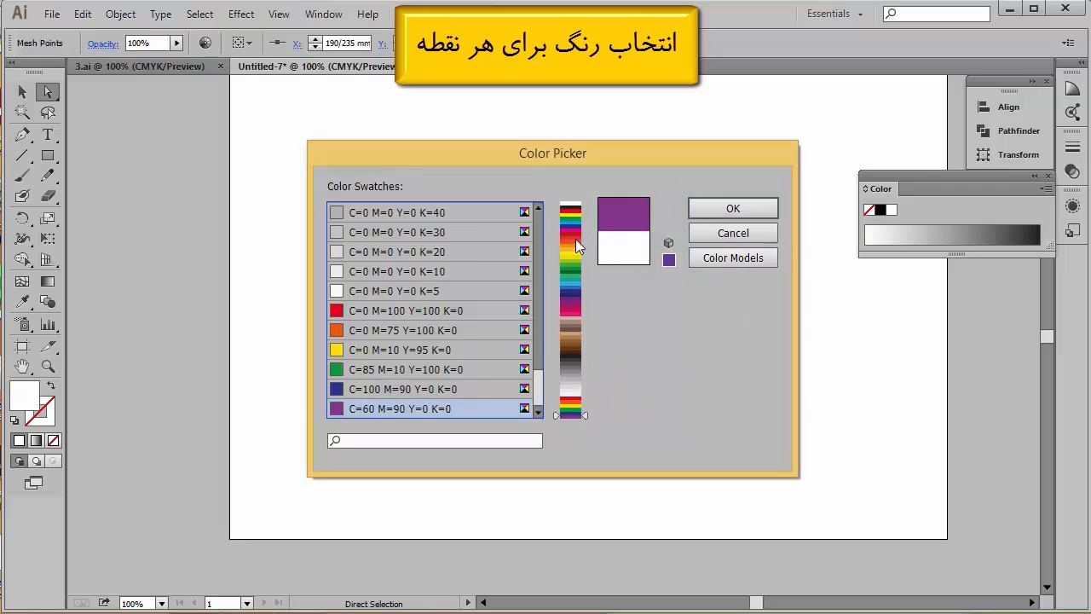
left_click(575, 237)
left_click(731, 208)
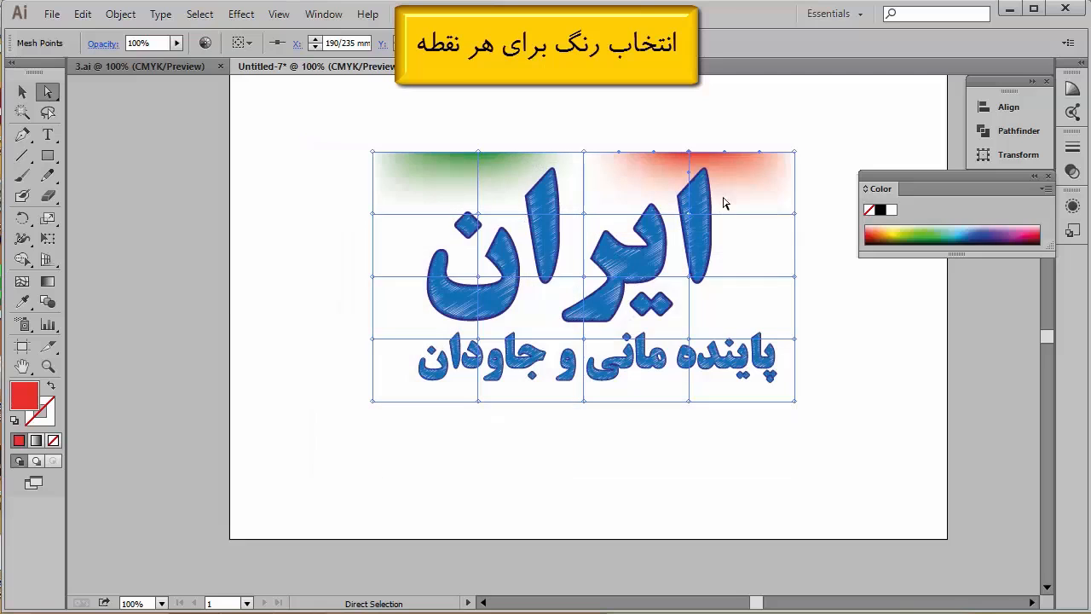
Step: Color the mesh point where the third inner column line crosses the lowest inner row line with a green swatch
left_click(688, 340)
double_click(27, 396)
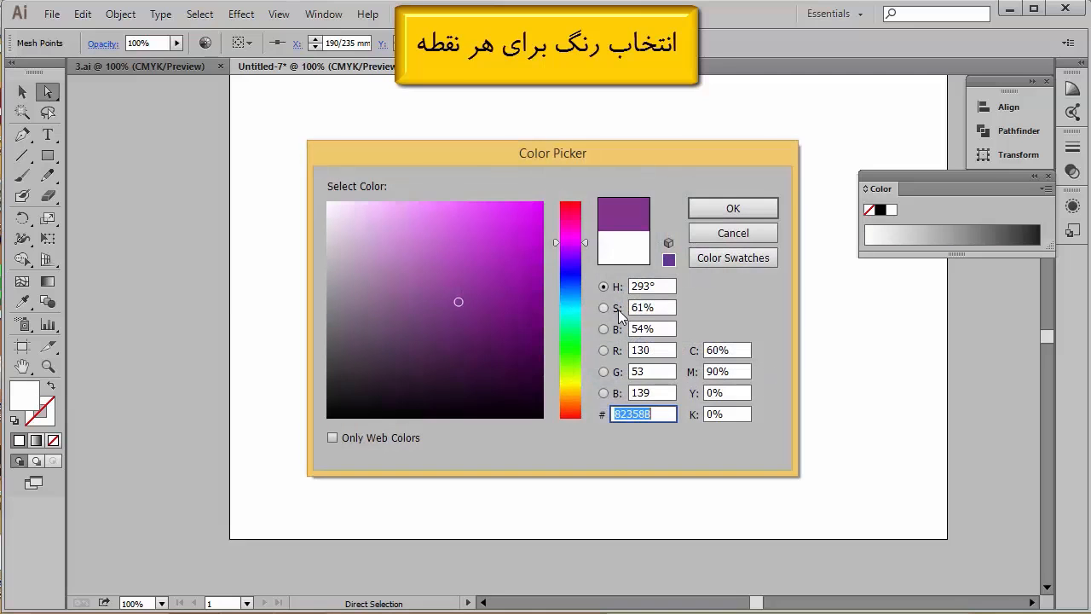
left_click(733, 257)
left_click(570, 262)
left_click(571, 258)
left_click(731, 208)
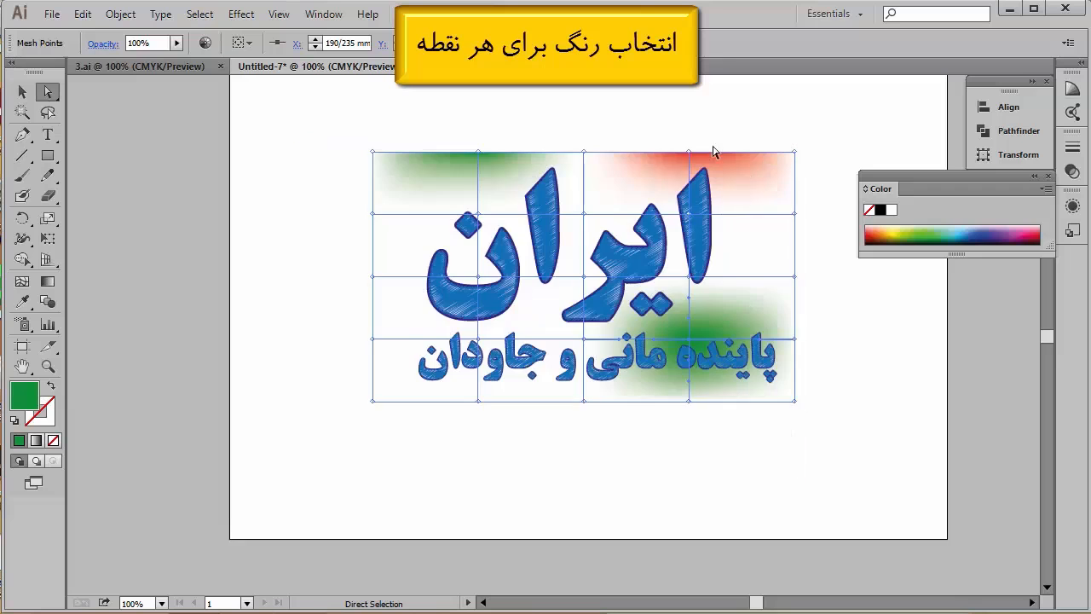
Step: Color the mesh point where the first inner column line crosses the lowest inner row line with a red swatch, and deselect the mesh
left_click(478, 338)
double_click(24, 395)
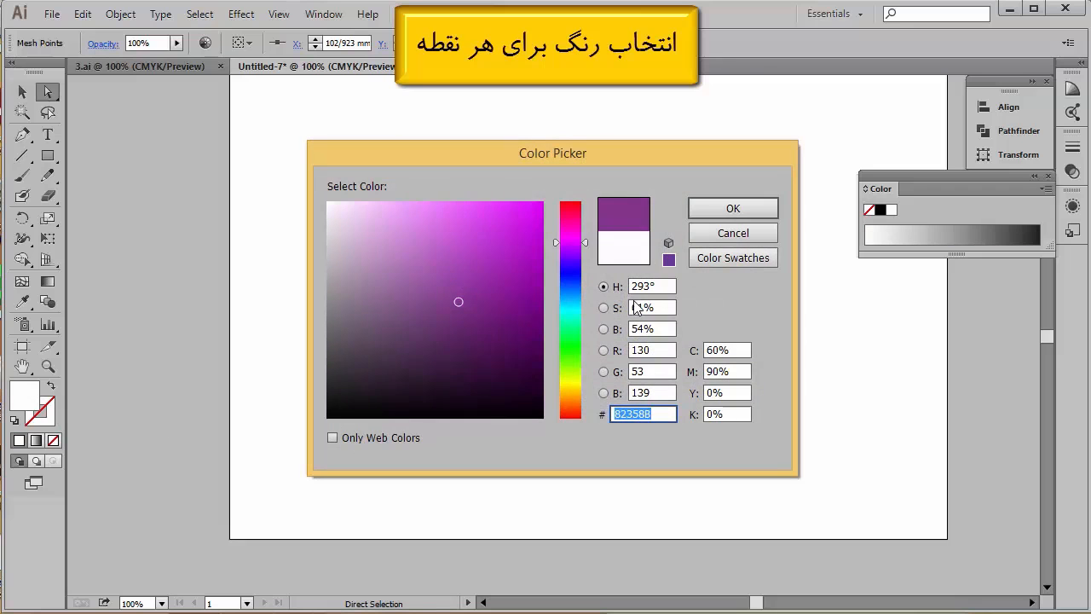
left_click(570, 342)
left_click(733, 258)
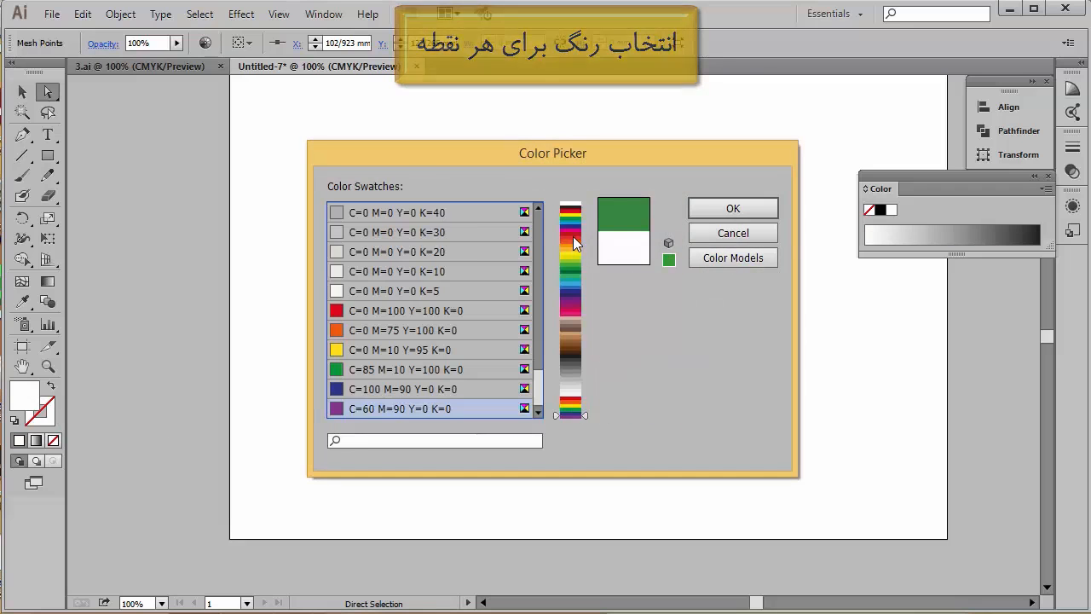
left_click(573, 239)
left_click(749, 211)
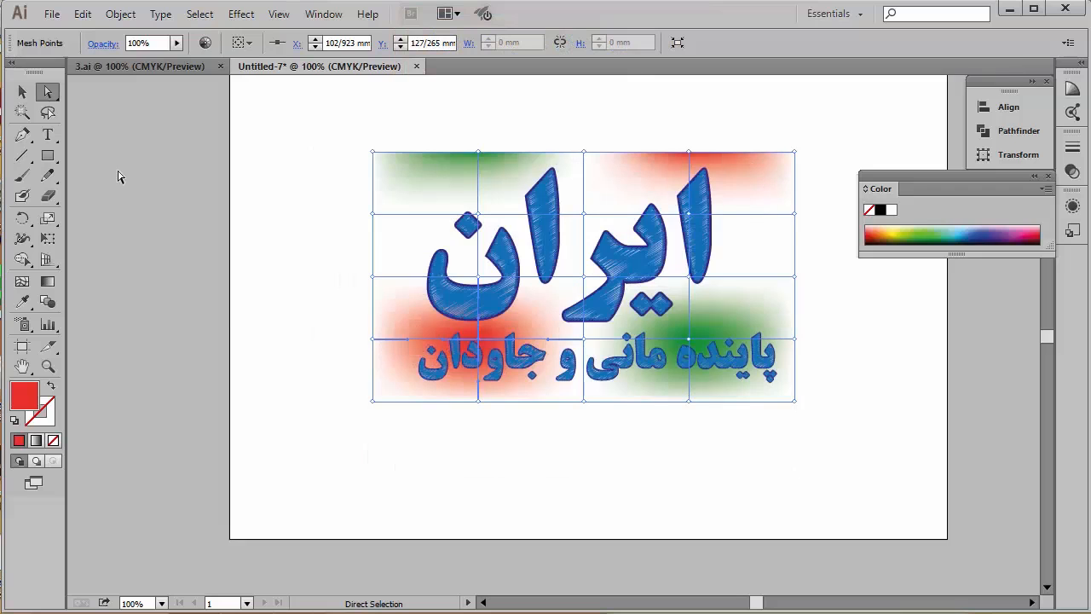
left_click(28, 99)
left_click(303, 180)
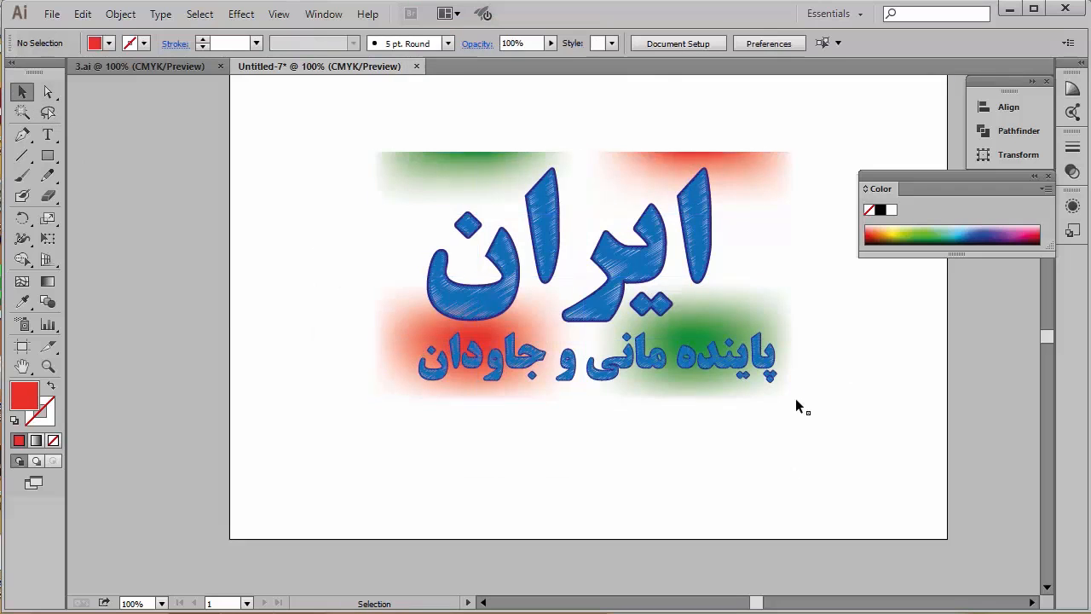